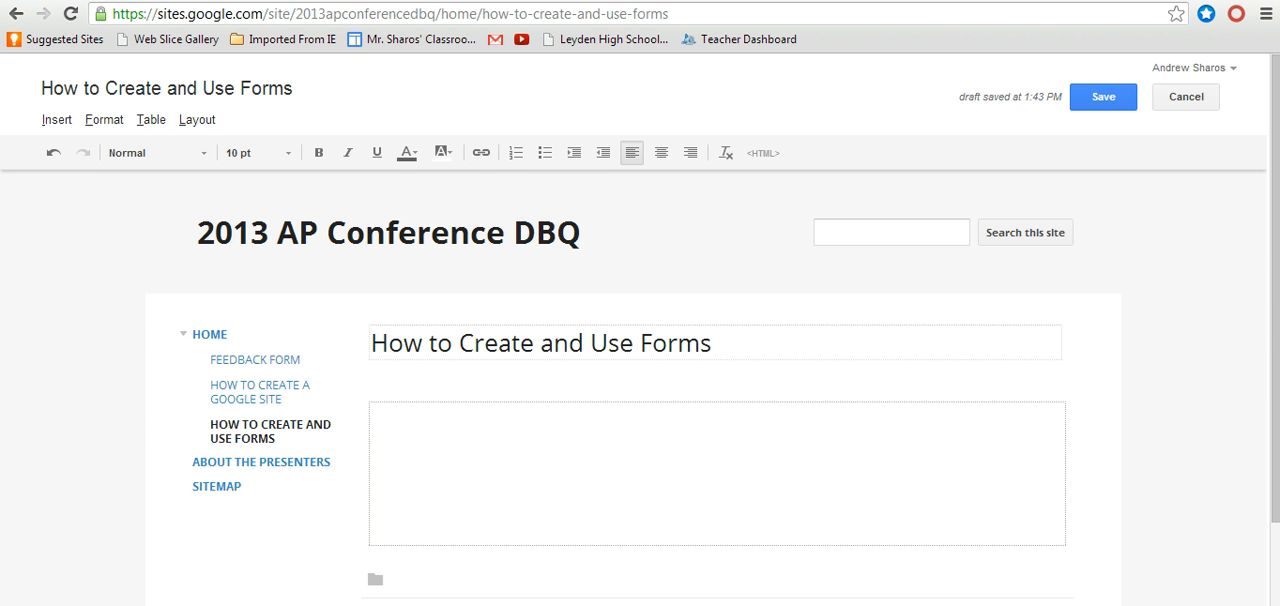
Step: Switch to Google Drive and create a new form, keeping the title Untitled Form and the Default theme
key("ctrl+Tab")
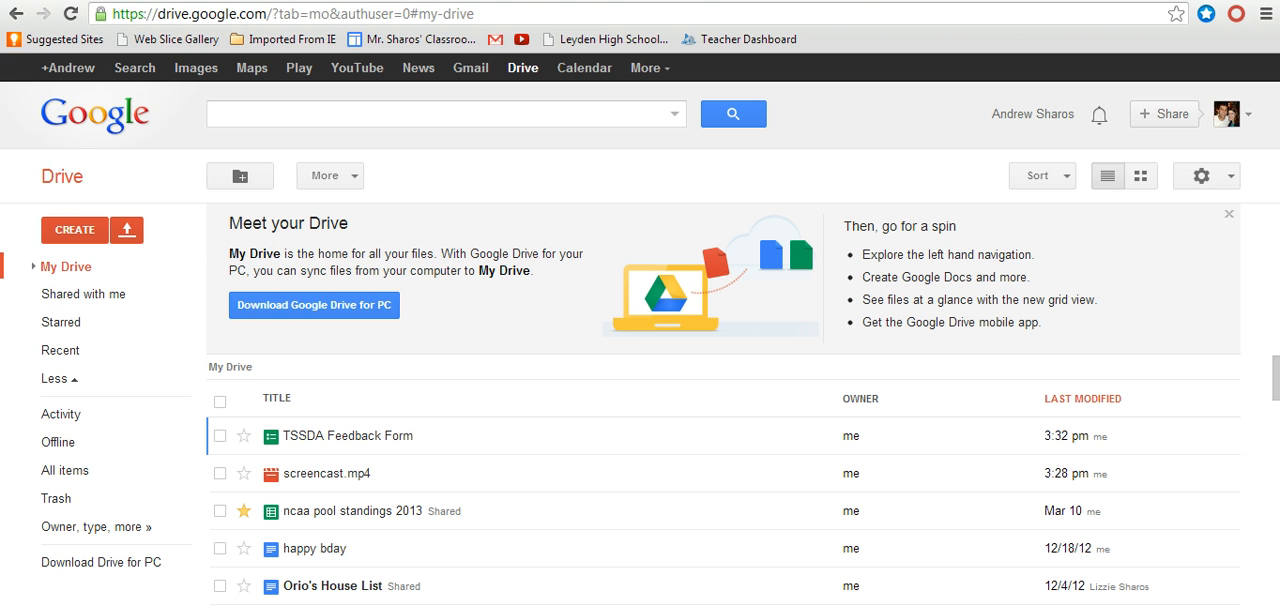
left_click(75, 230)
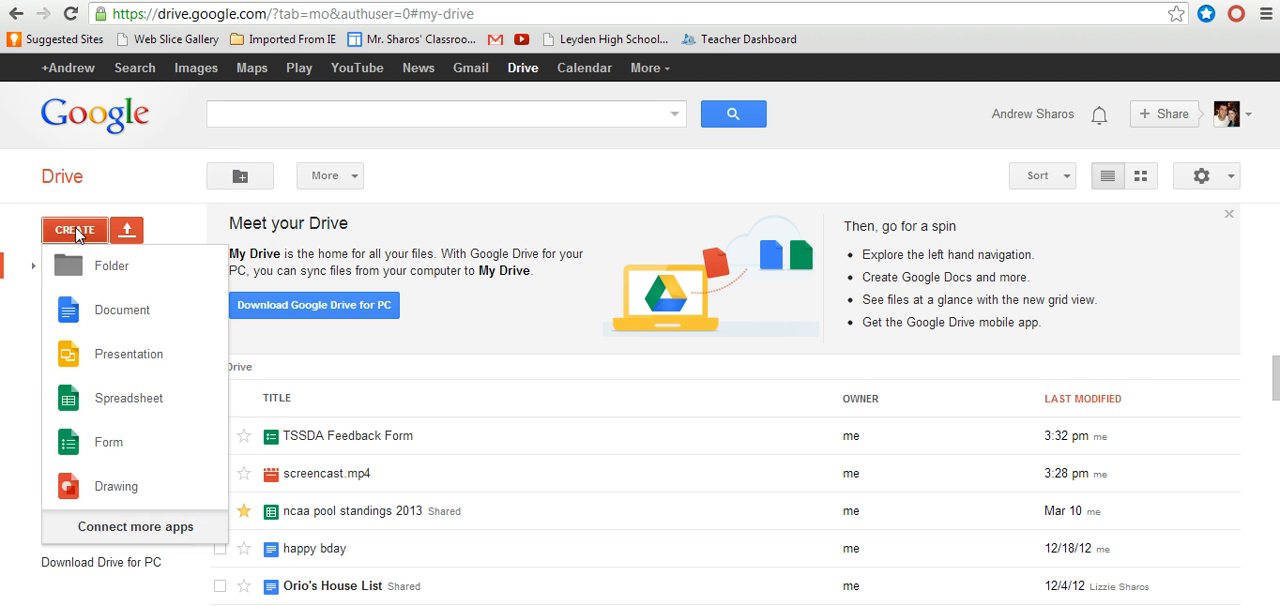
left_click(113, 440)
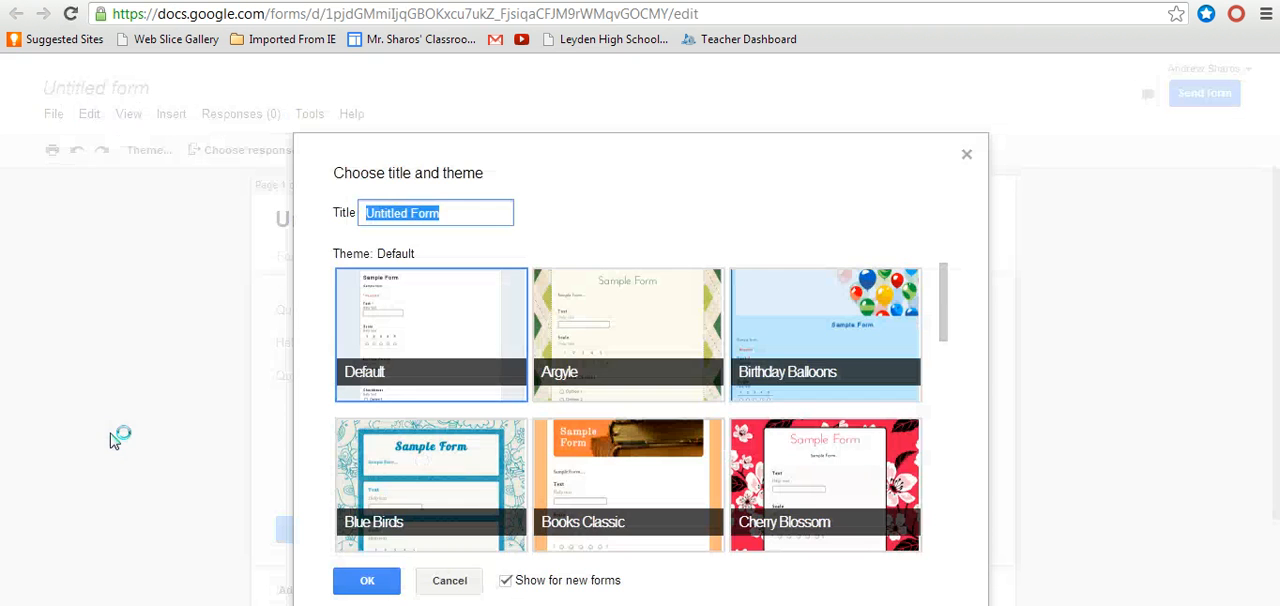
left_click(366, 581)
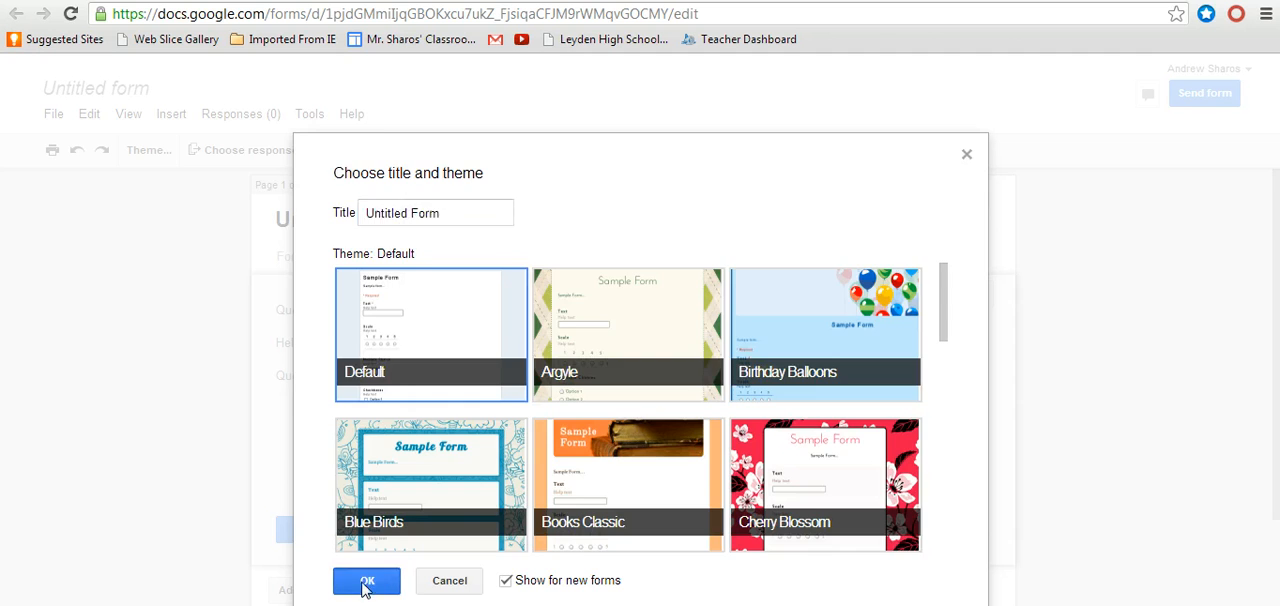
Step: Set up the first question as a required Text question titled "Name:"
left_click_drag(516, 311, 368, 328)
key("BackSpace")
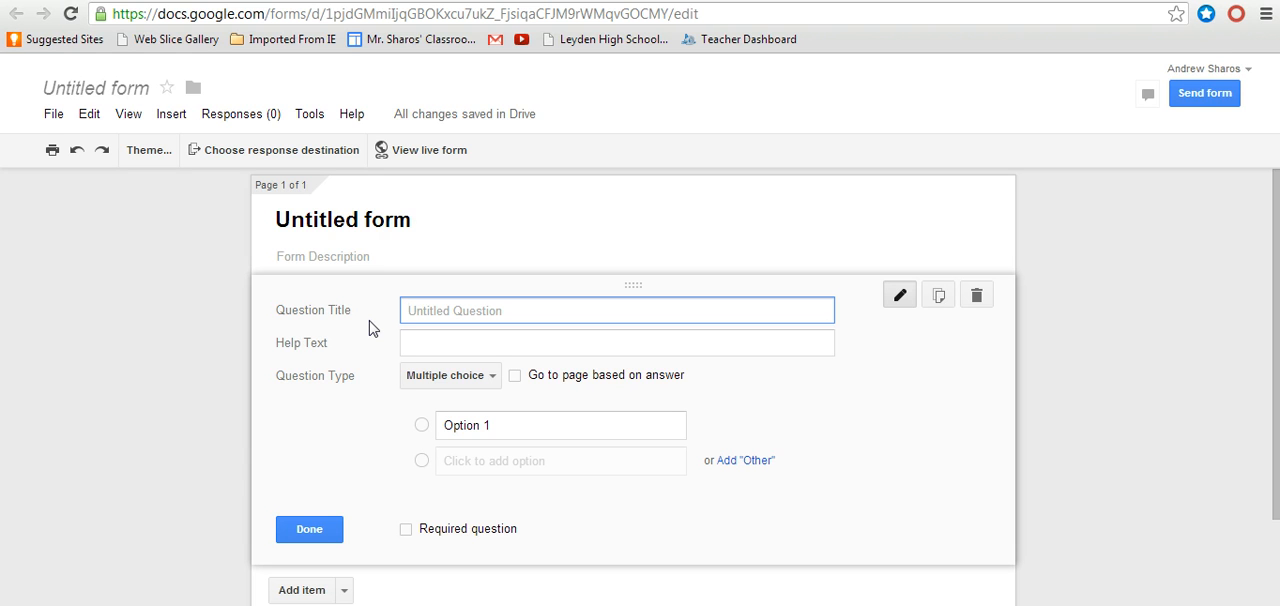
type("Name:")
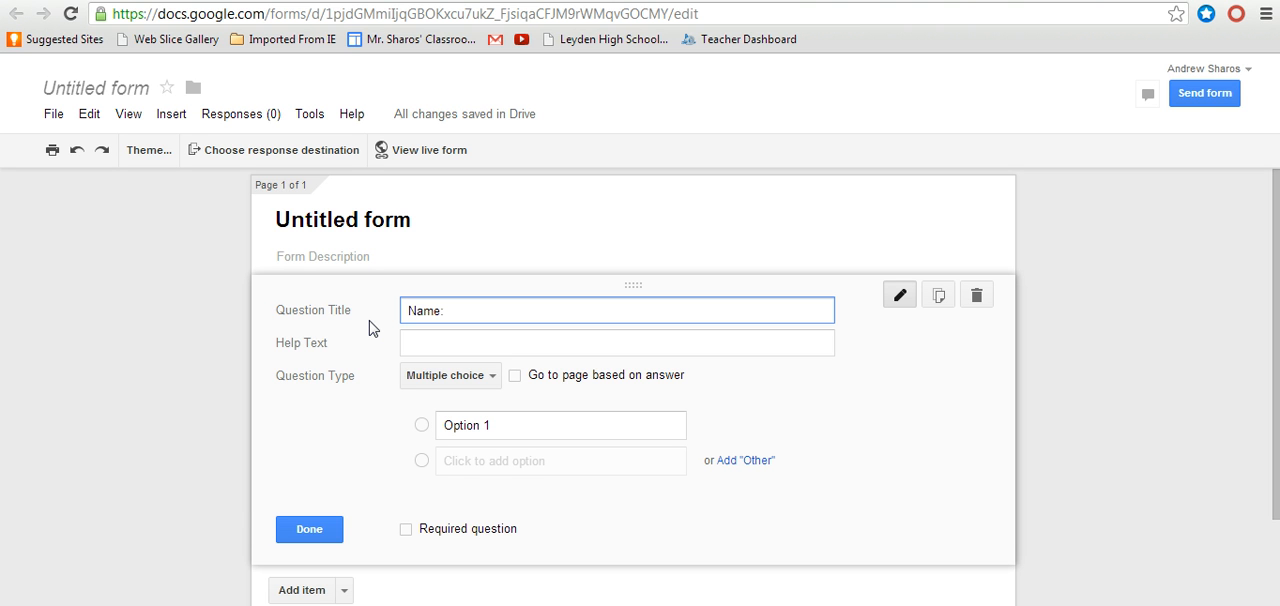
left_click(498, 387)
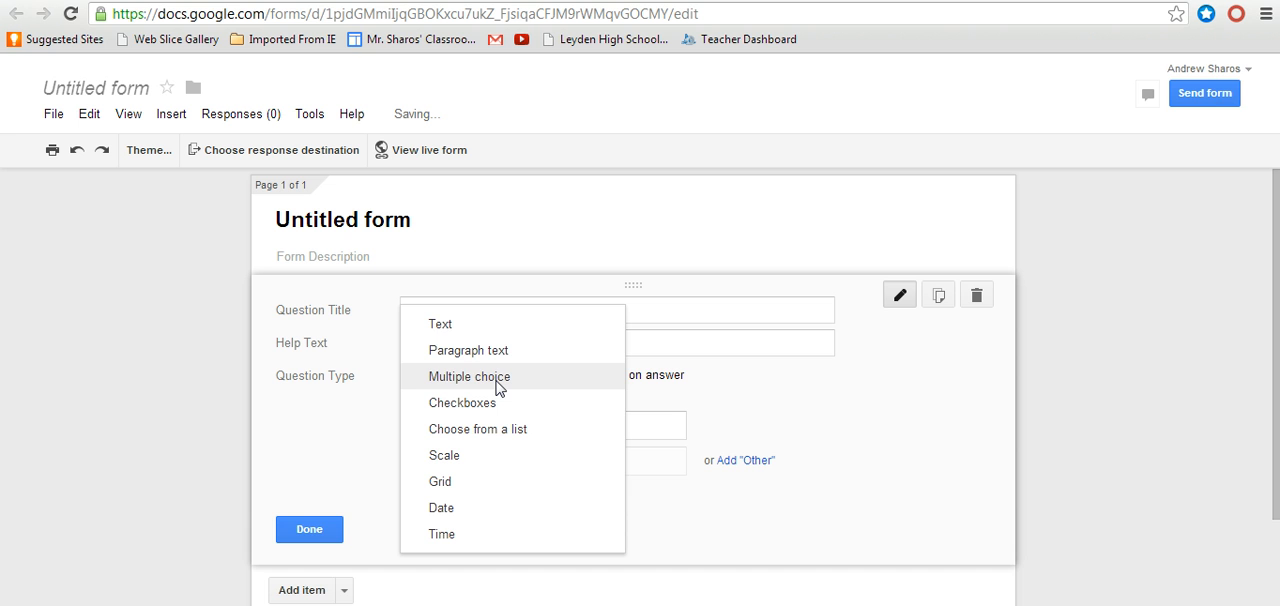
left_click(448, 326)
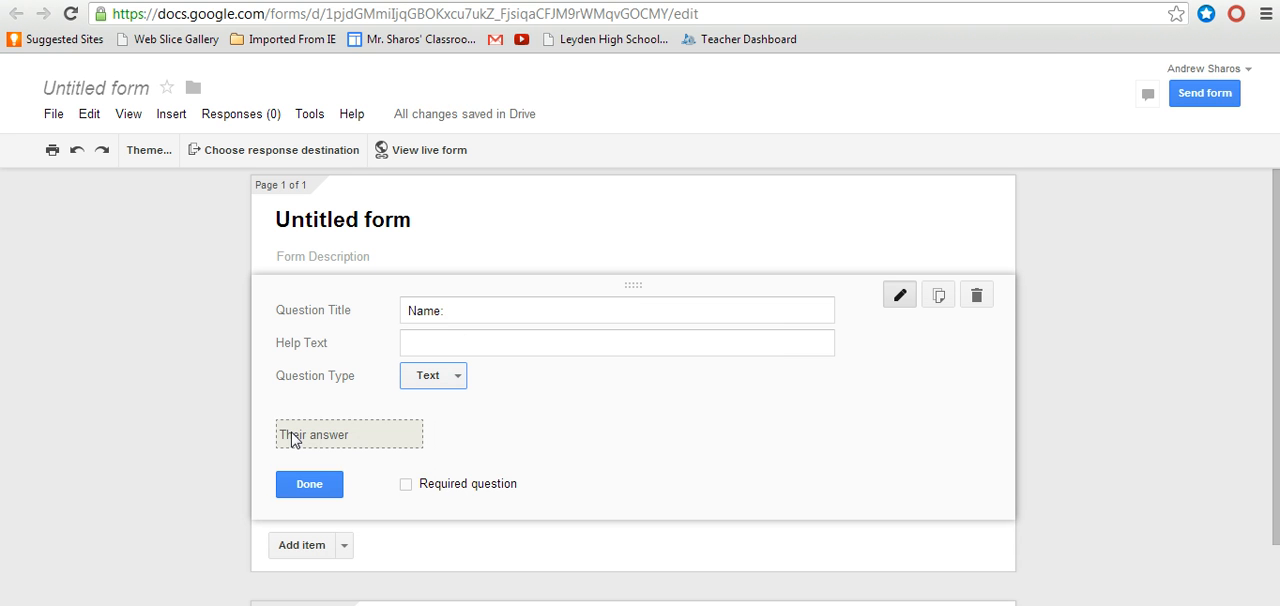
left_click(405, 486)
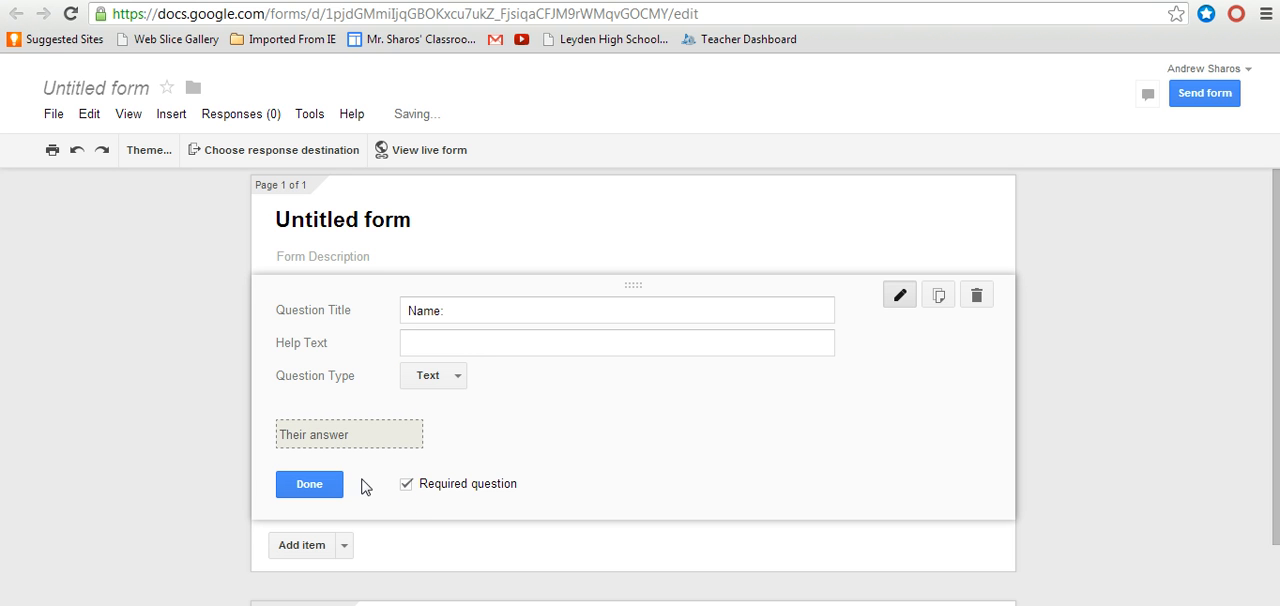
left_click(322, 487)
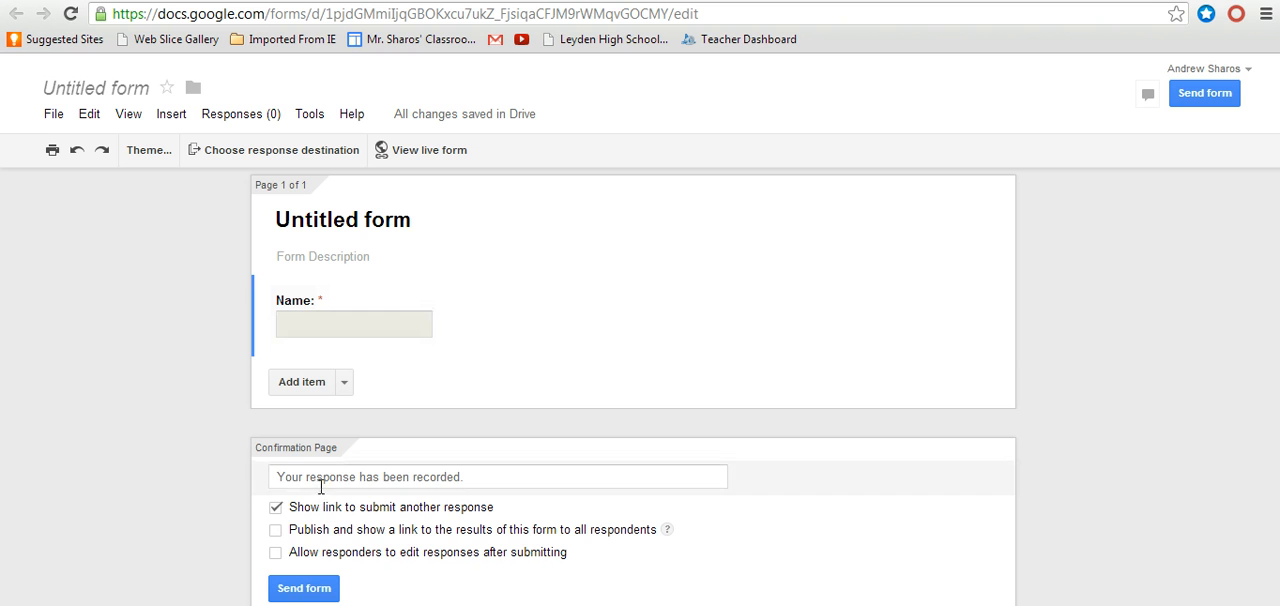
Step: Add a Paragraph text question titled "What is the main idea of the cartoon?"
left_click(345, 384)
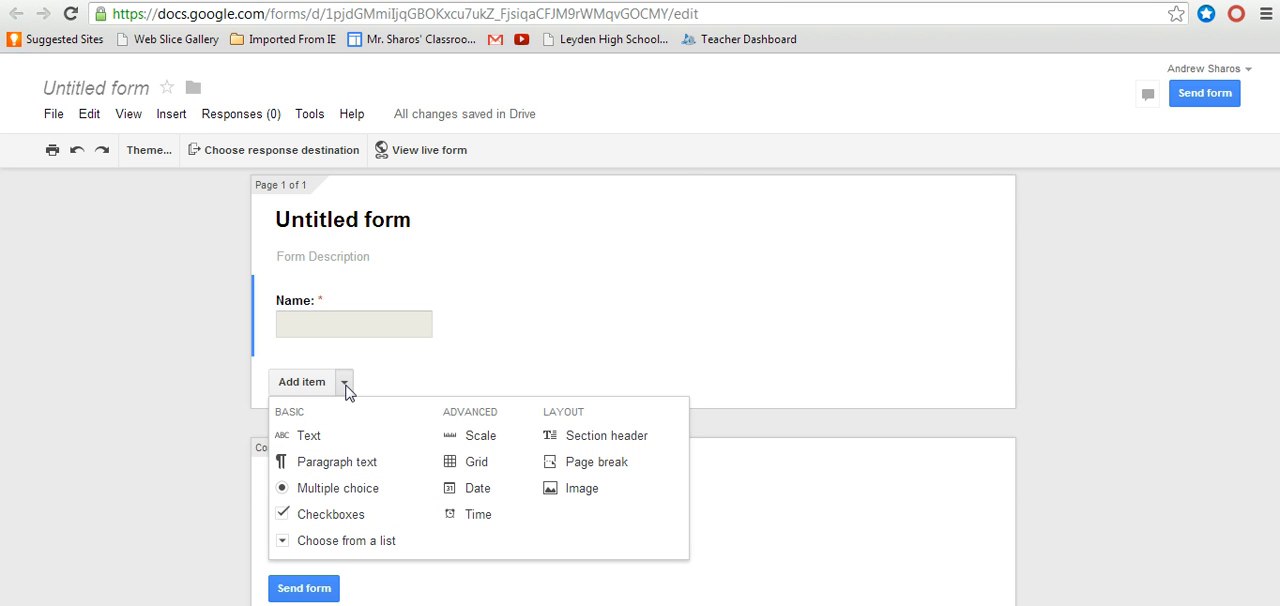
left_click(362, 471)
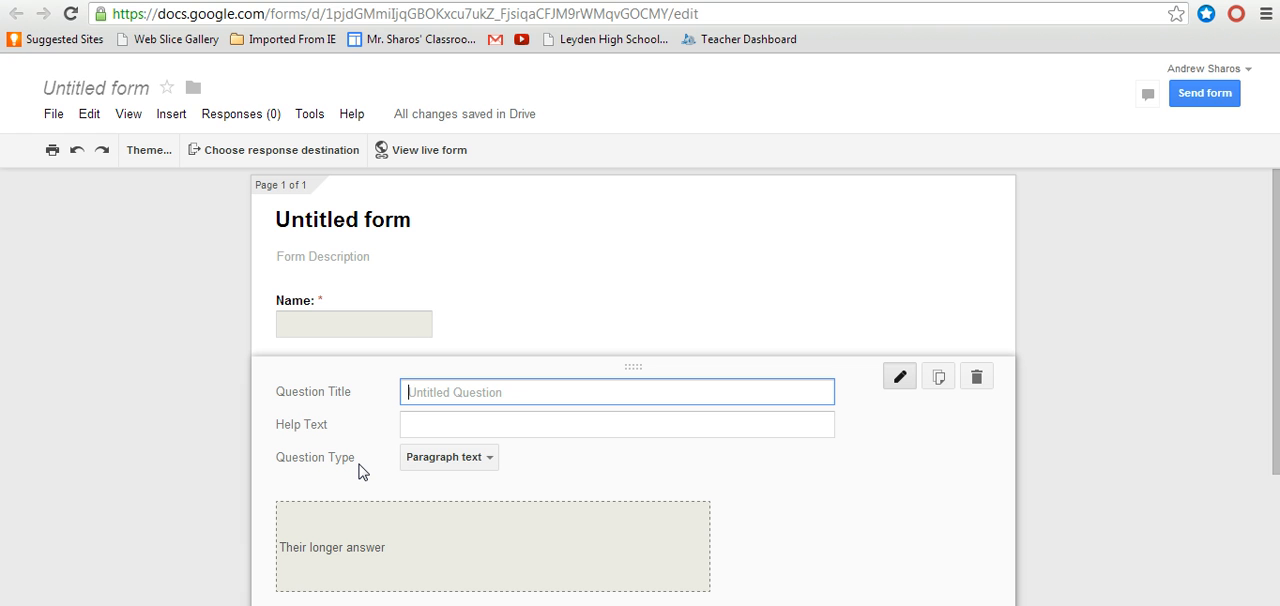
type("What")
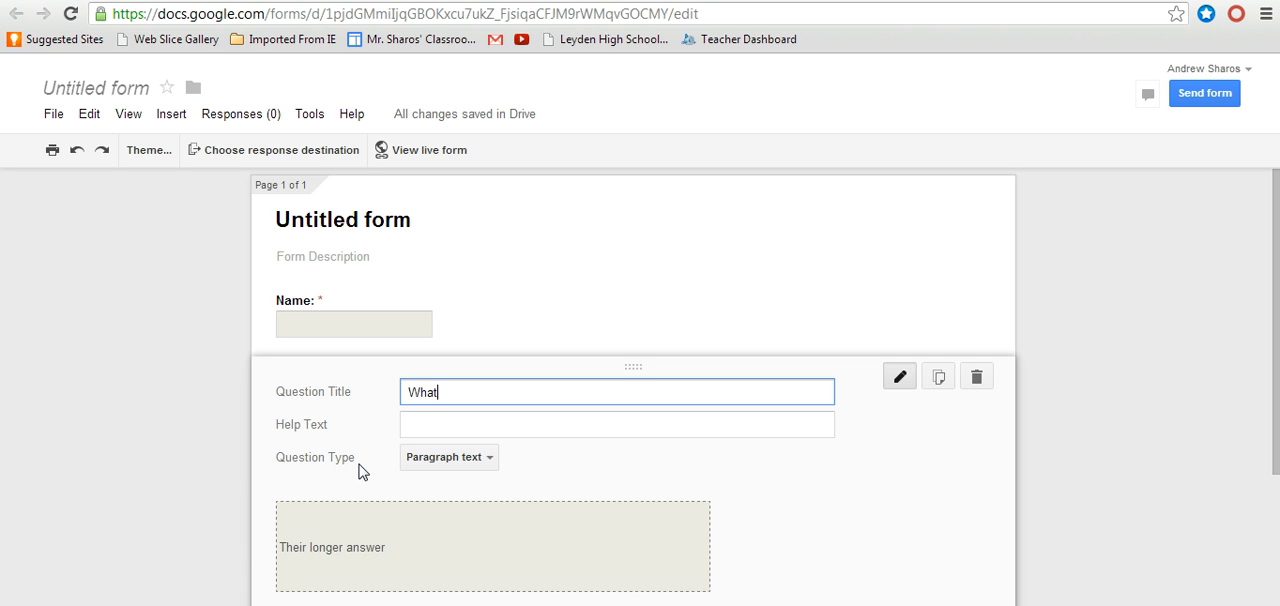
type(" is the main idea of the cartoon?")
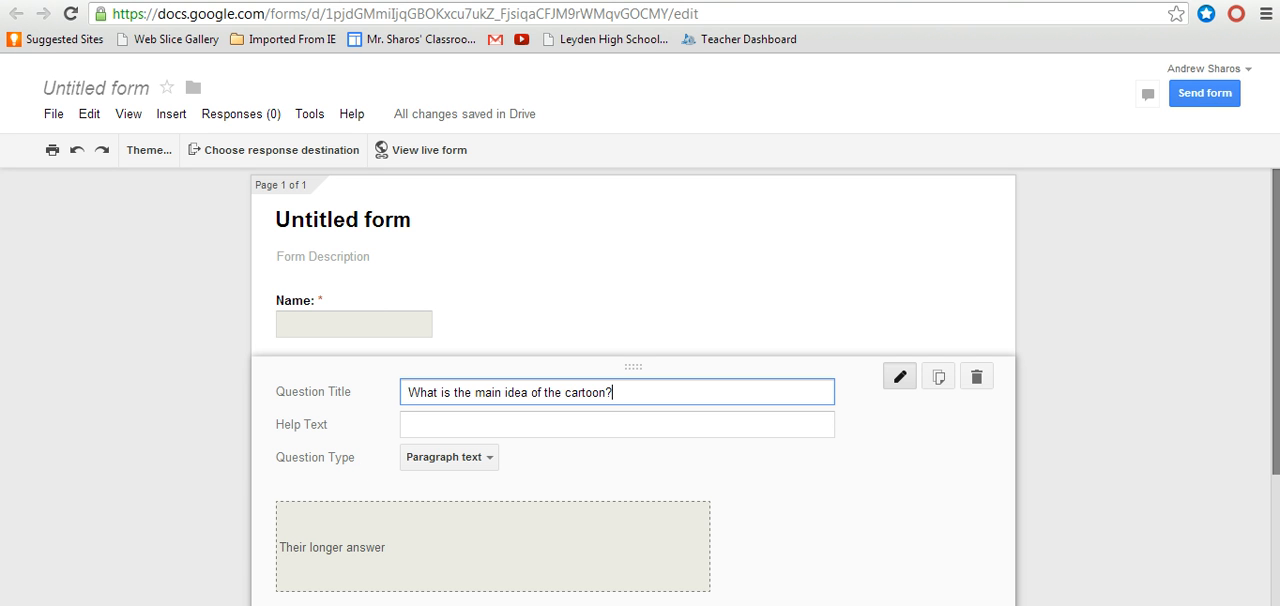
left_click_drag(1276, 210, 1275, 322)
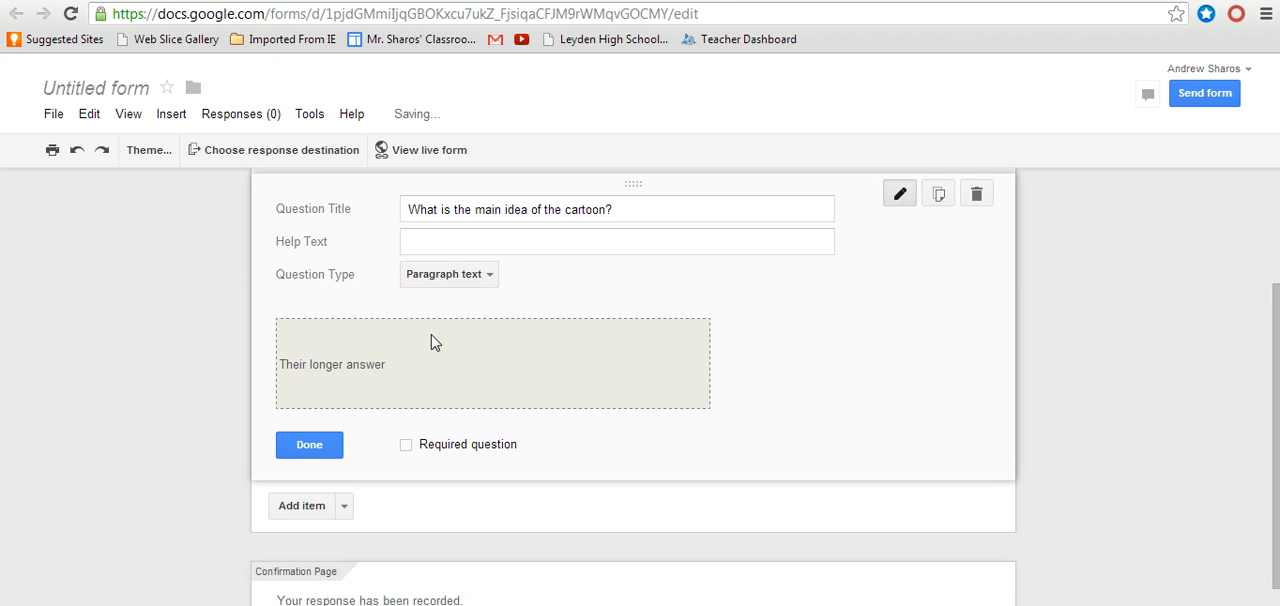
left_click(309, 446)
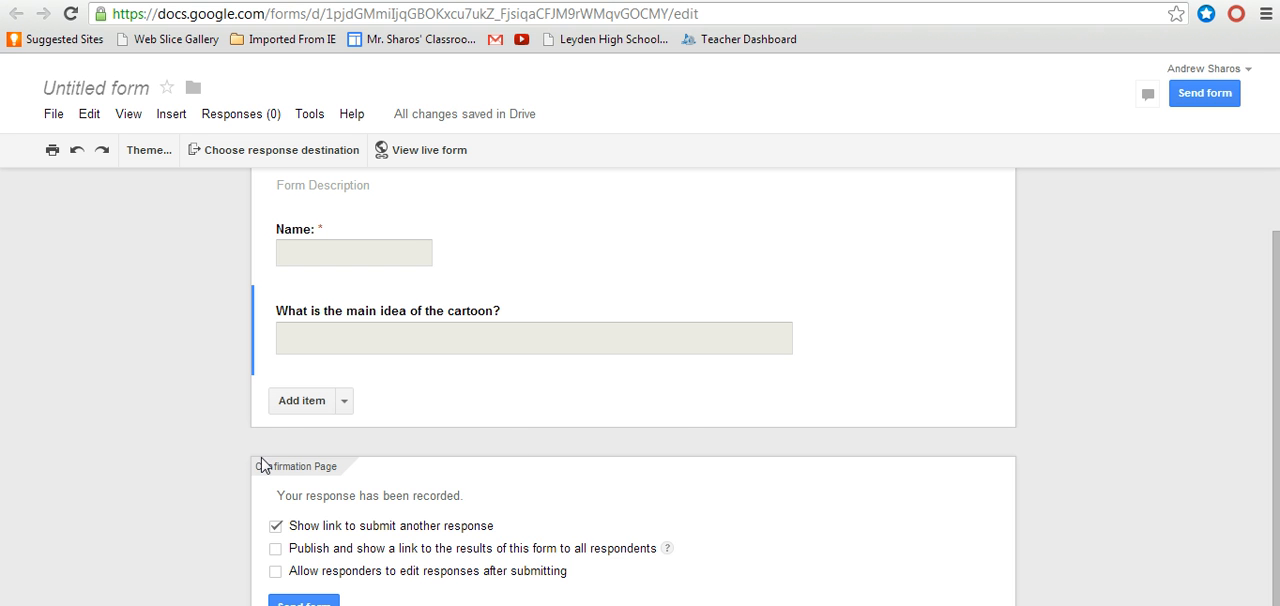
Step: Add a Multiple choice question titled "When did FDR get elected to the White House?"
left_click(344, 402)
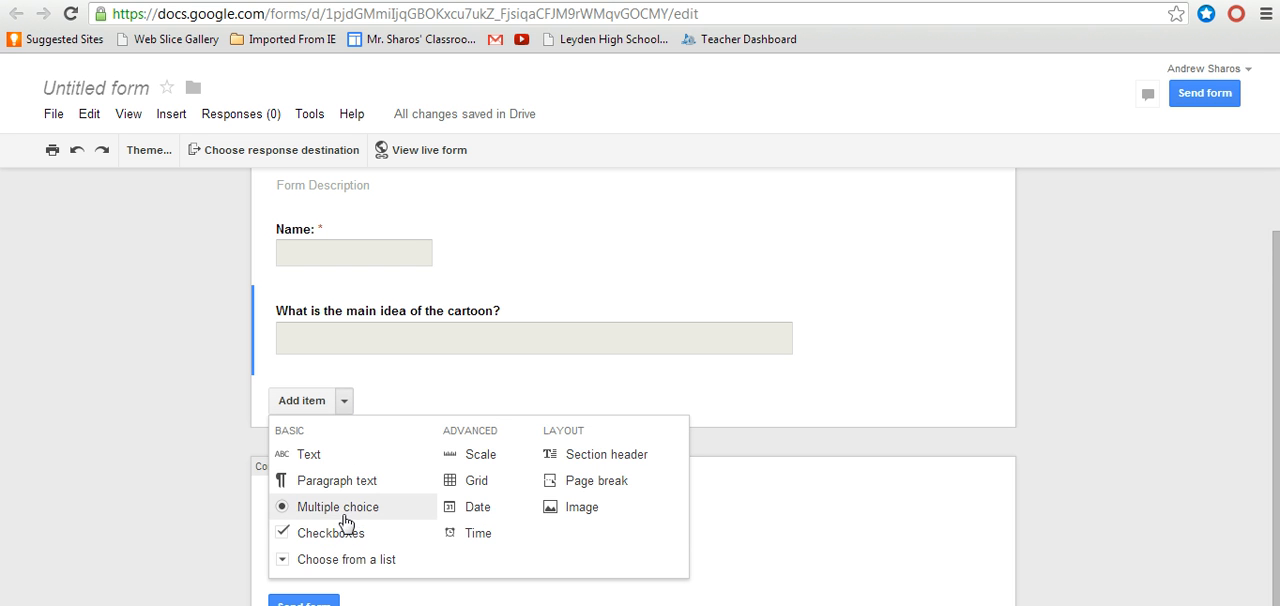
left_click(345, 516)
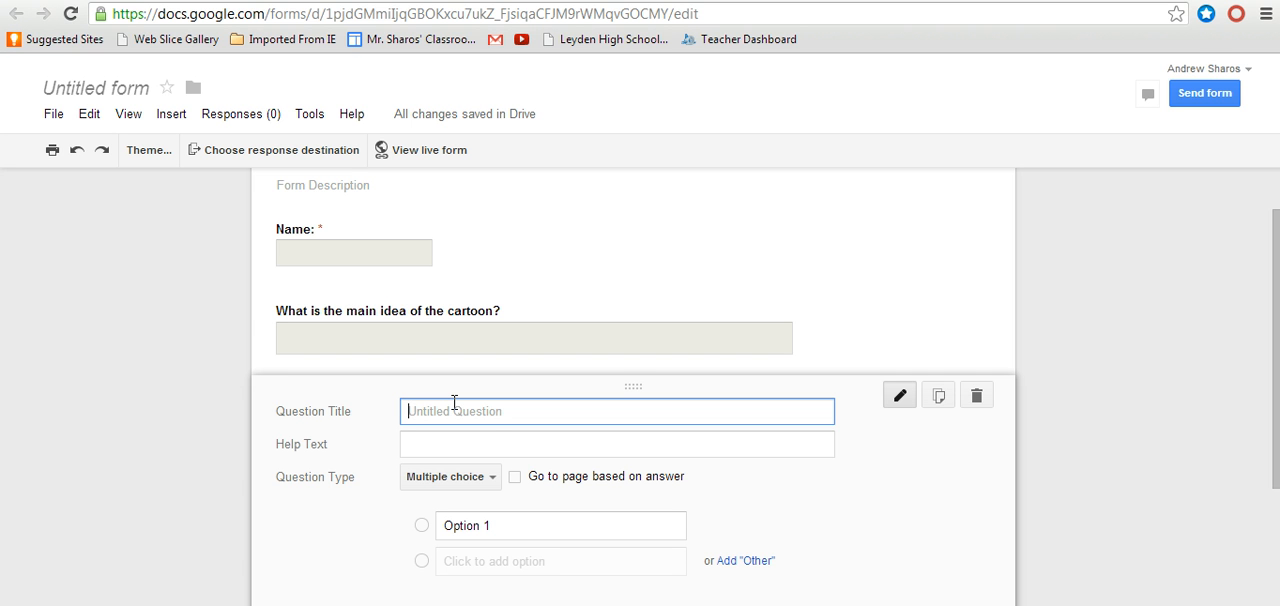
type("When did FDR ")
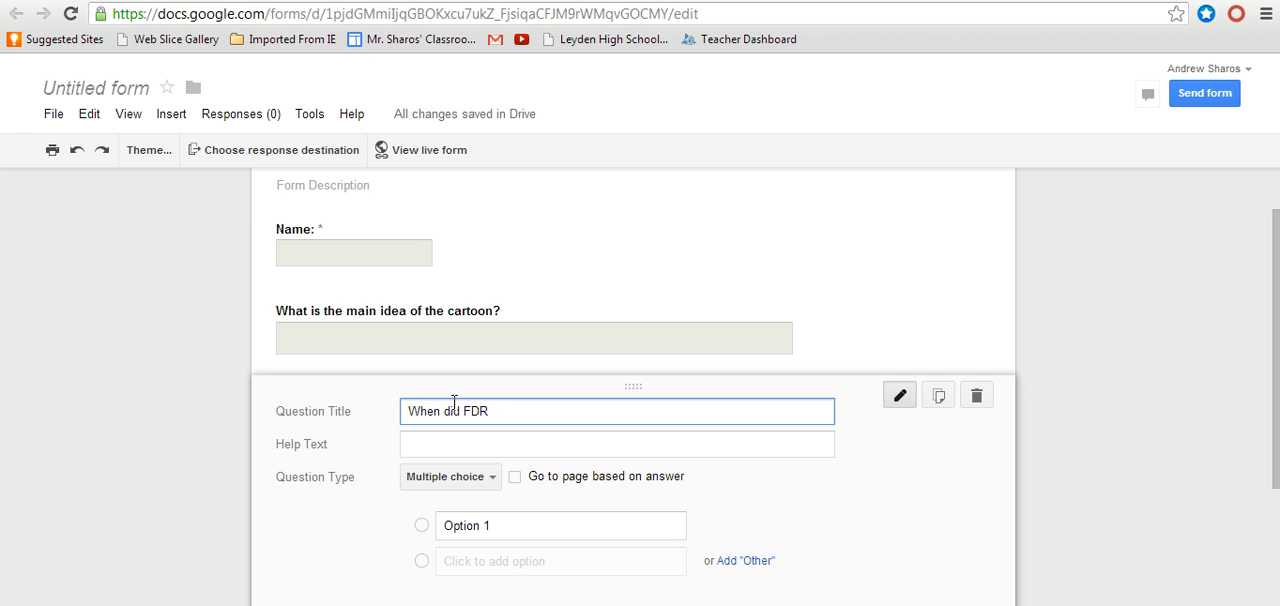
type("get elected to the White House?")
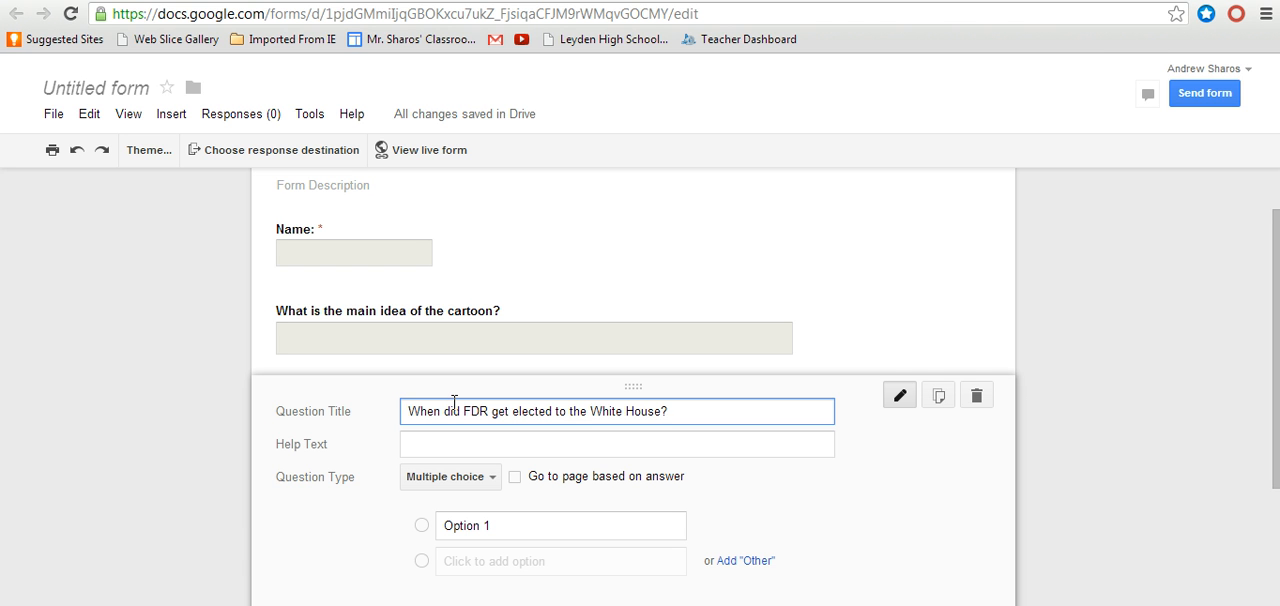
Step: Enter 1928 and 1932 as the first two answer options of the FDR question
left_click(421, 527)
left_click(493, 527)
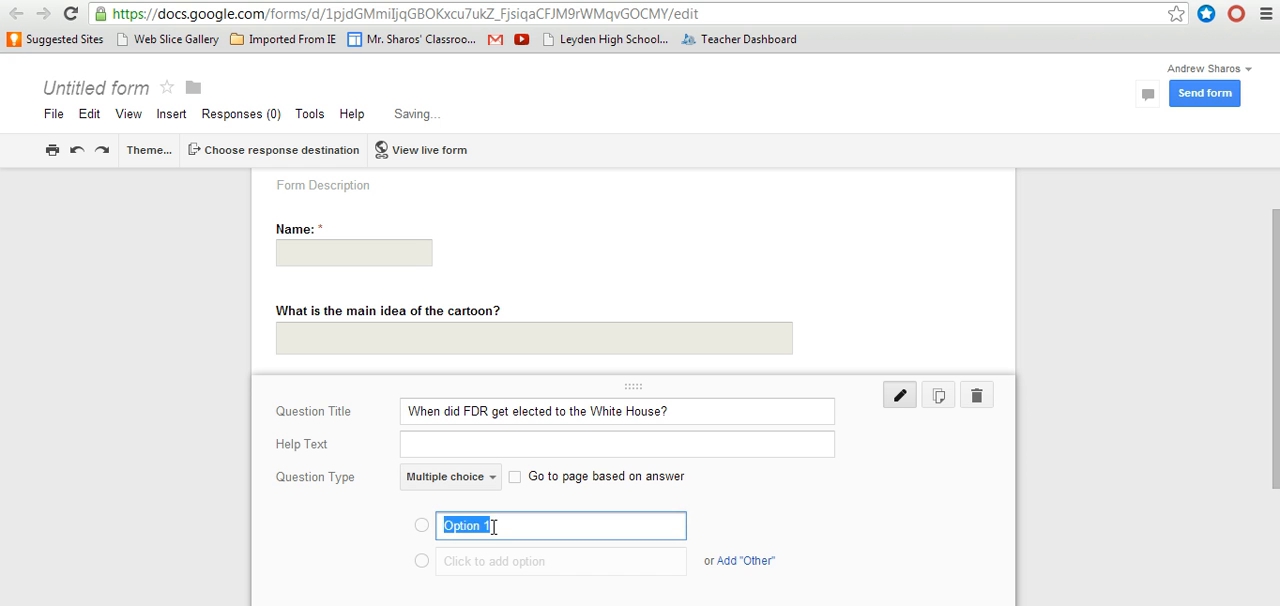
type("1928")
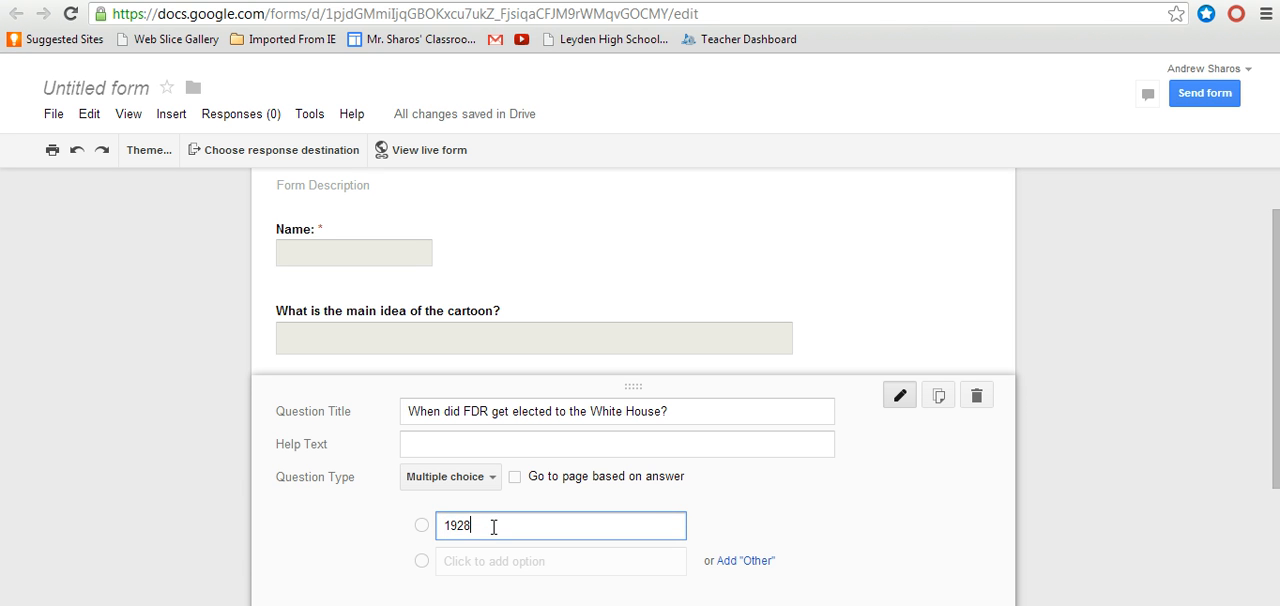
left_click(445, 561)
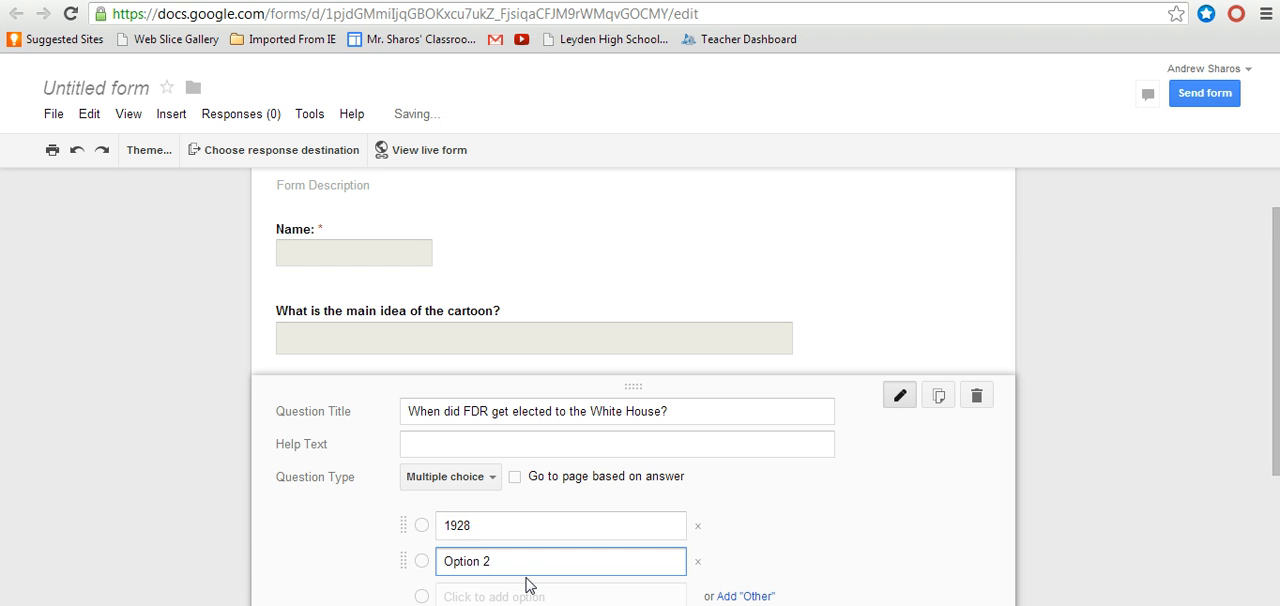
key("BackSpace")
key("BackSpace")
key("BackSpace")
key("BackSpace")
key("BackSpace")
key("BackSpace")
key("BackSpace")
key("BackSpace")
type("19")
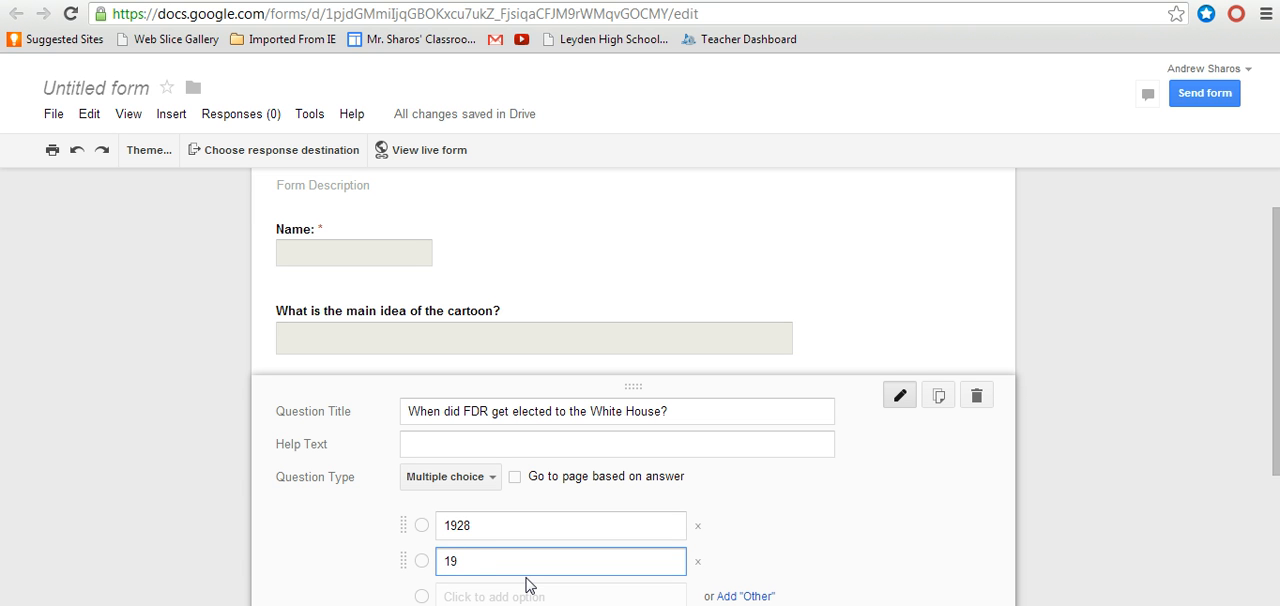
type("32")
Step: Add 1948 as the third answer option and finish editing the FDR question
left_click(481, 596)
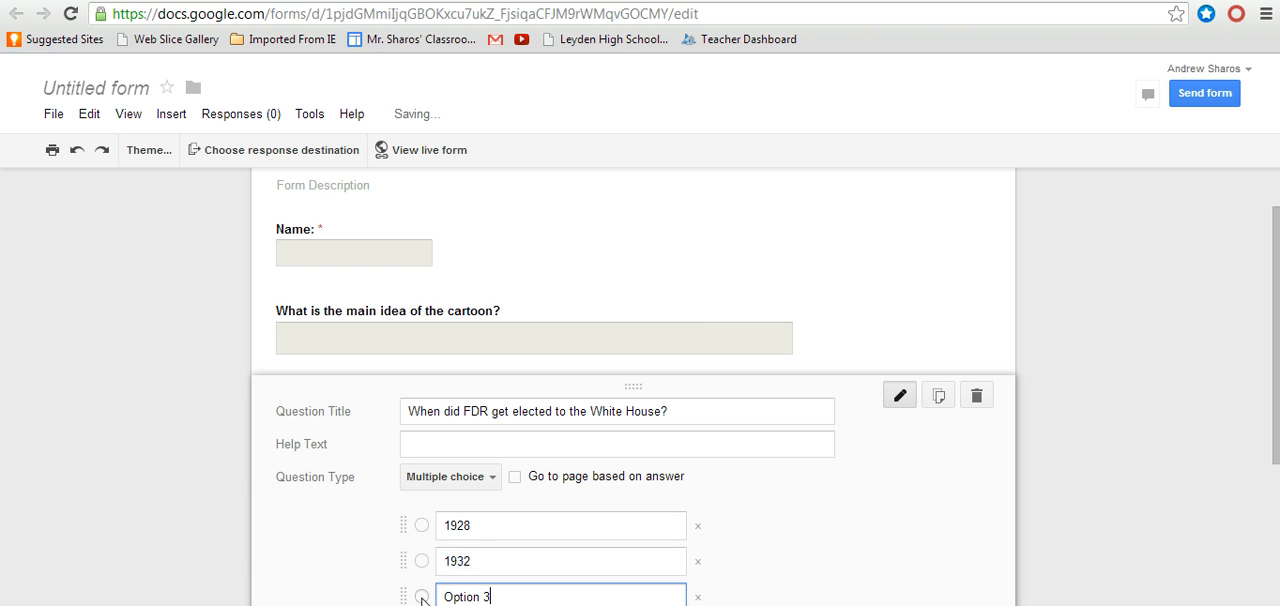
key("BackSpace")
key("BackSpace")
key("BackSpace")
key("BackSpace")
key("BackSpace")
key("BackSpace")
key("BackSpace")
key("BackSpace")
type("1")
type("93")
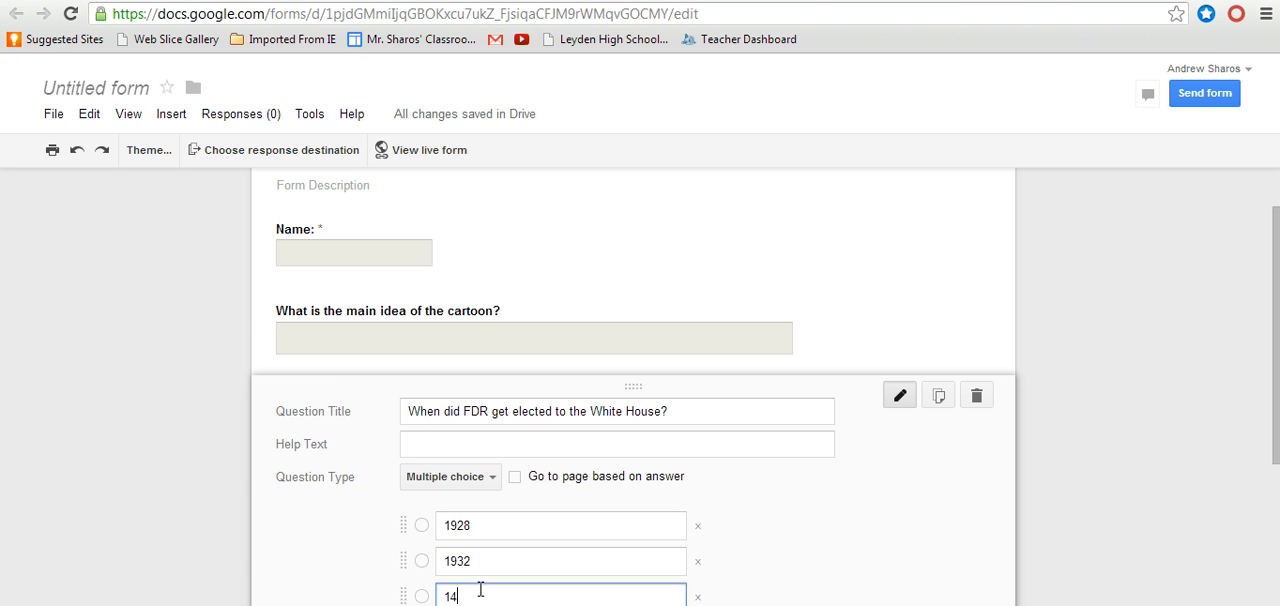
key("BackSpace")
key("BackSpace")
type("98")
key("BackSpace")
type("0")
key("BackSpace")
type("48")
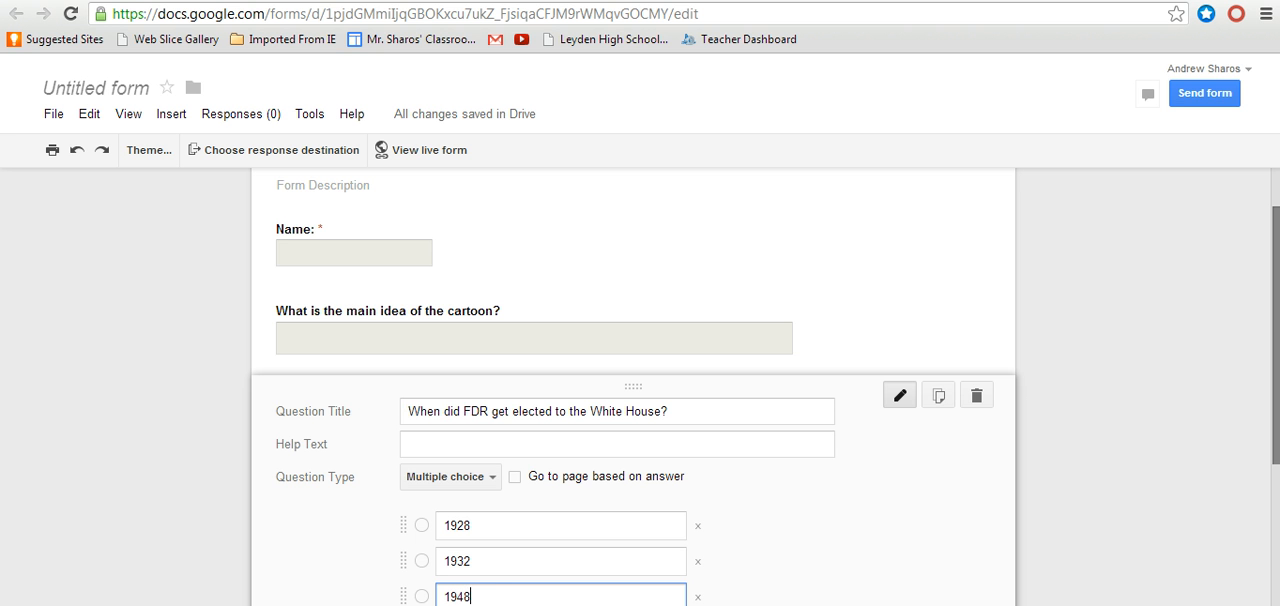
scroll(1277, 318, "down", 3)
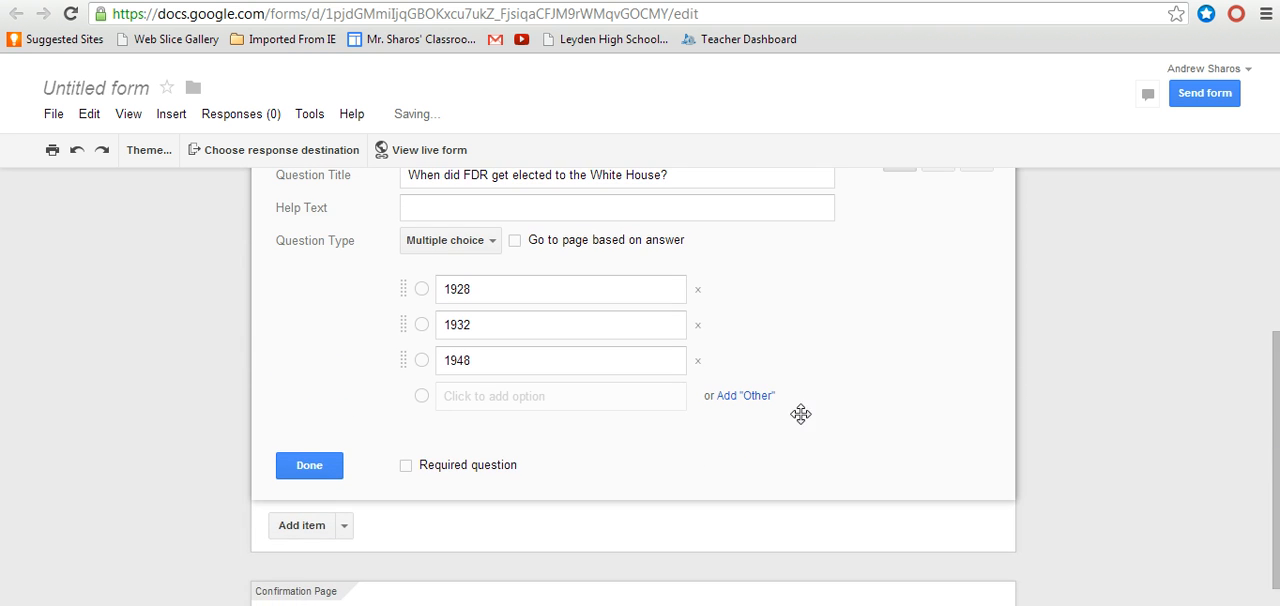
left_click(323, 468)
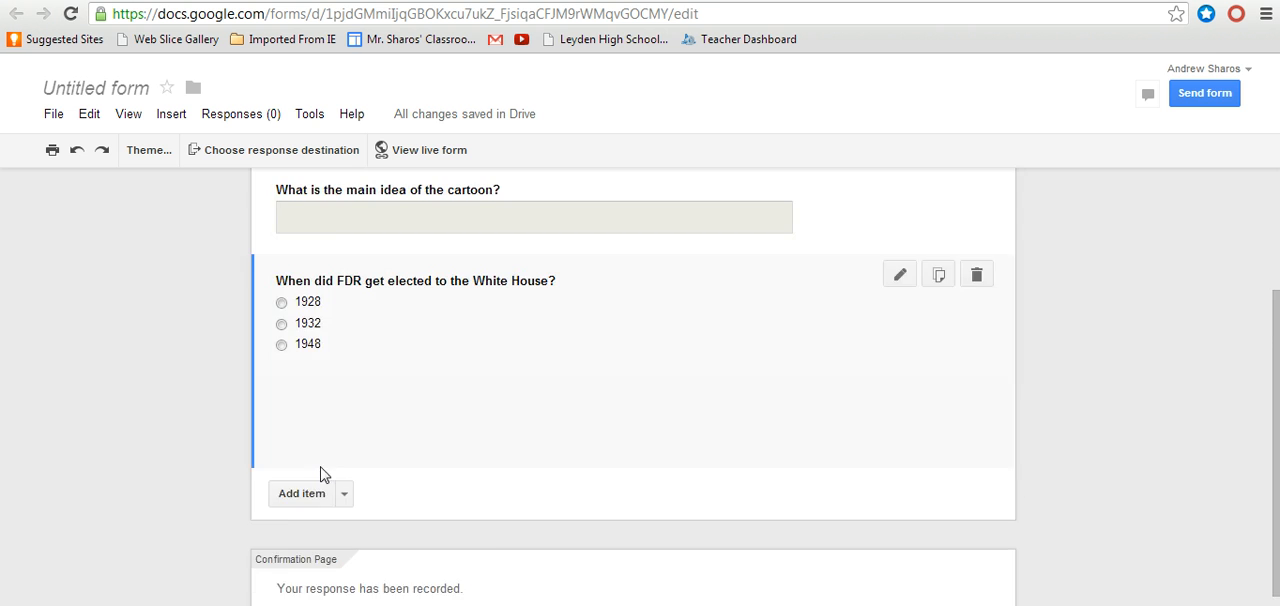
Step: View the form's sending options, close them, and check the form's entry in the Drive file list
left_click(322, 600)
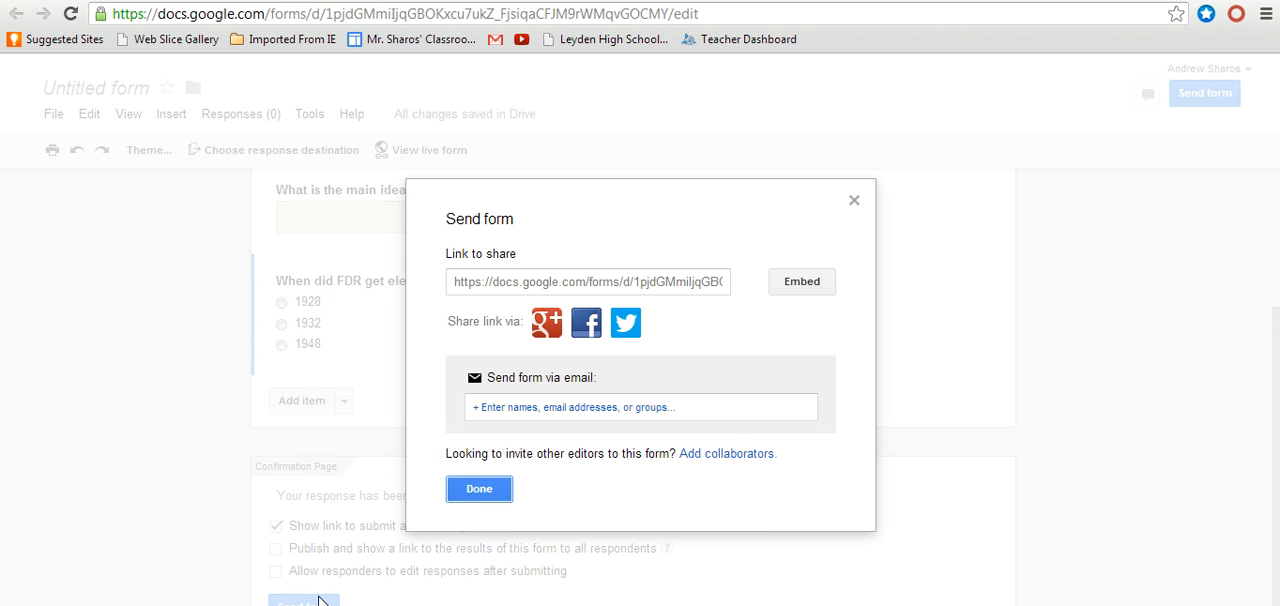
left_click(476, 497)
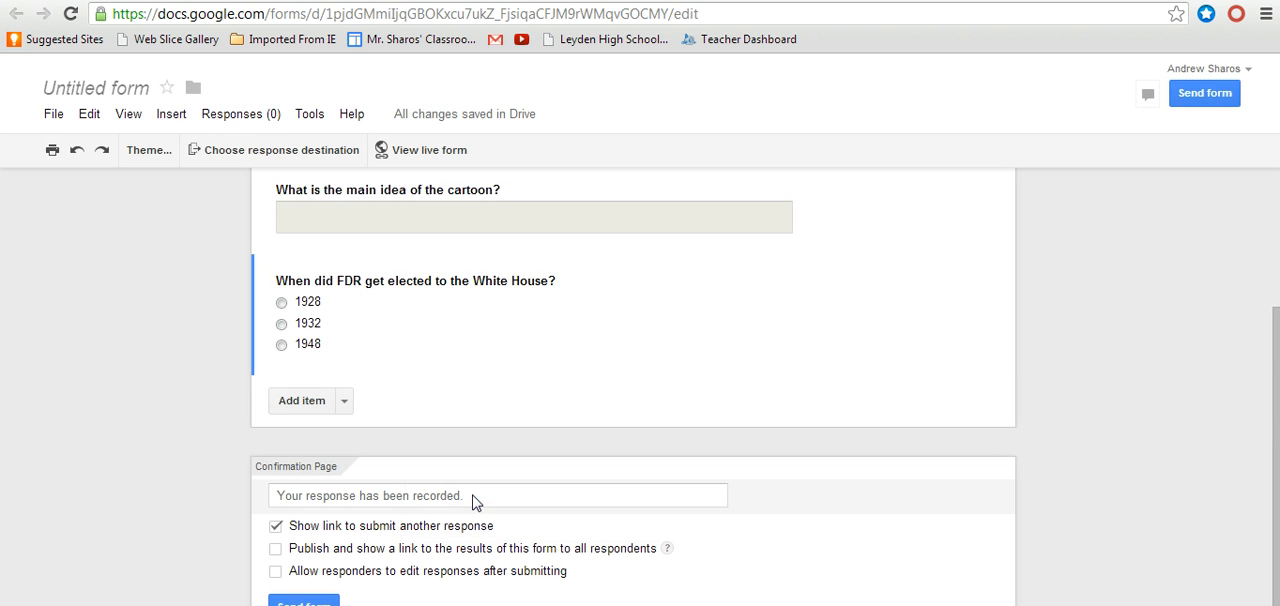
left_click(390, 4)
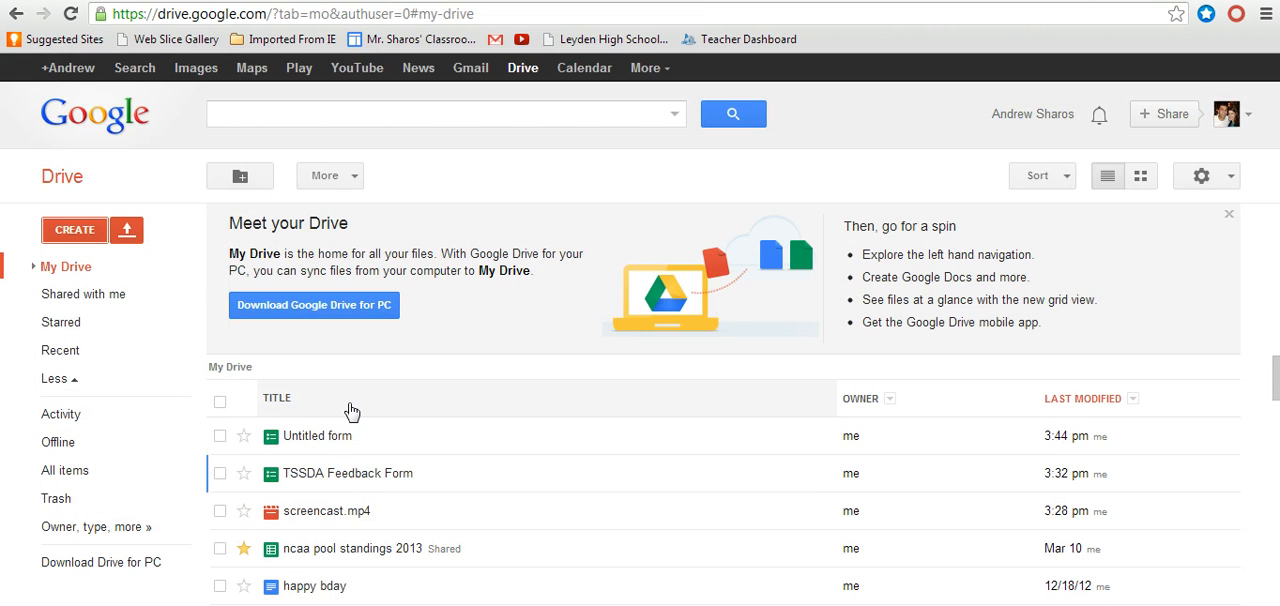
left_click(510, 2)
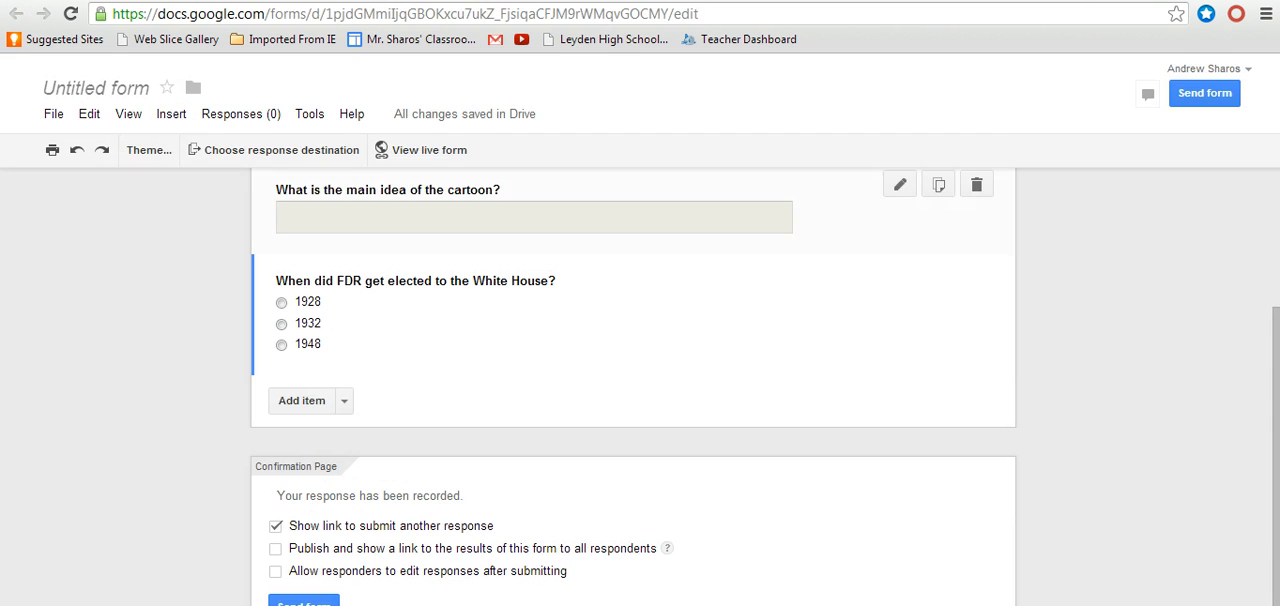
Step: Rename the form document as "Document A" and return to the Drive file list
left_click(101, 88)
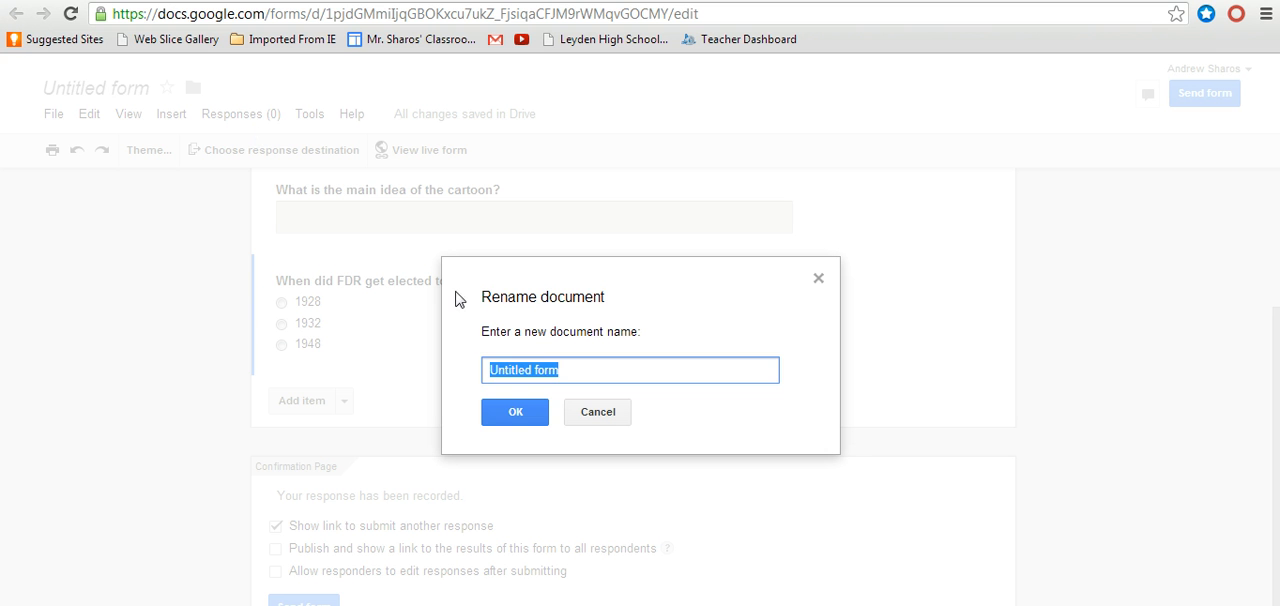
type("Document A")
left_click(512, 406)
left_click(300, 2)
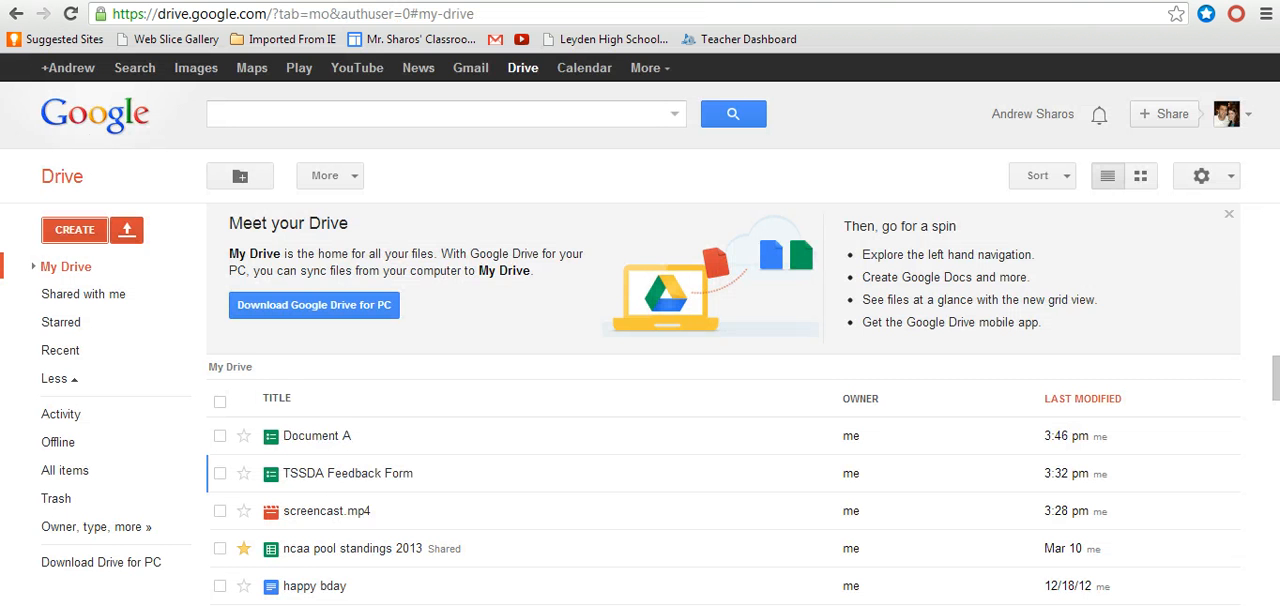
Step: Switch to the Google Sites page How to Create and Use Forms and choose the Document A form for insertion
left_click(855, 2)
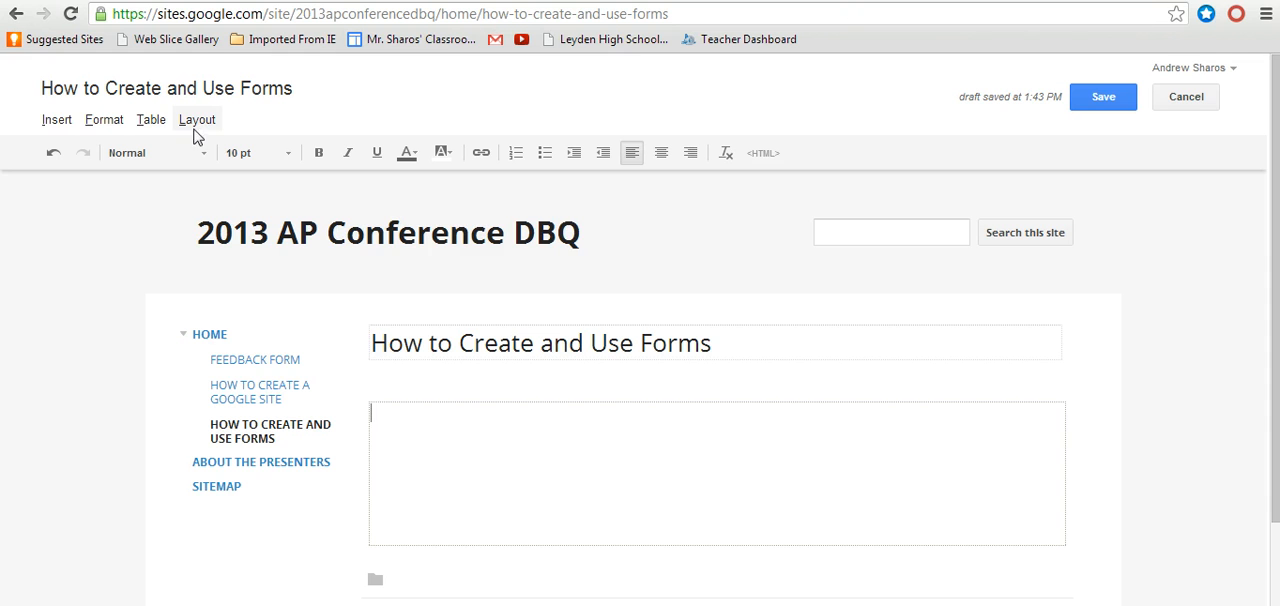
left_click(57, 121)
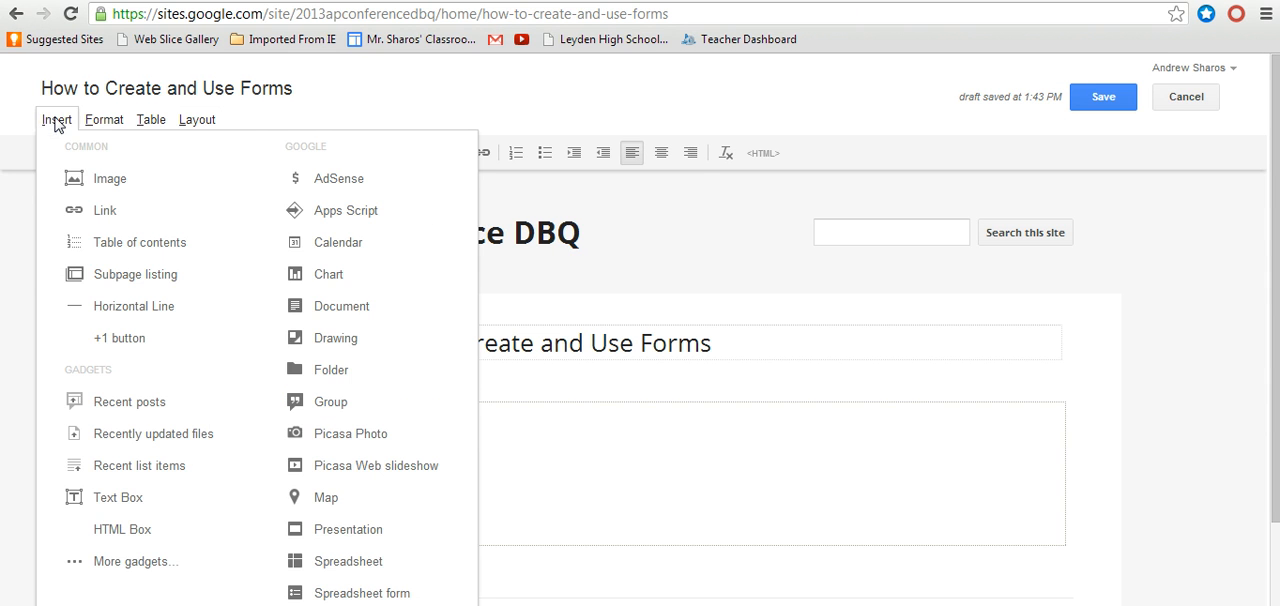
left_click(356, 316)
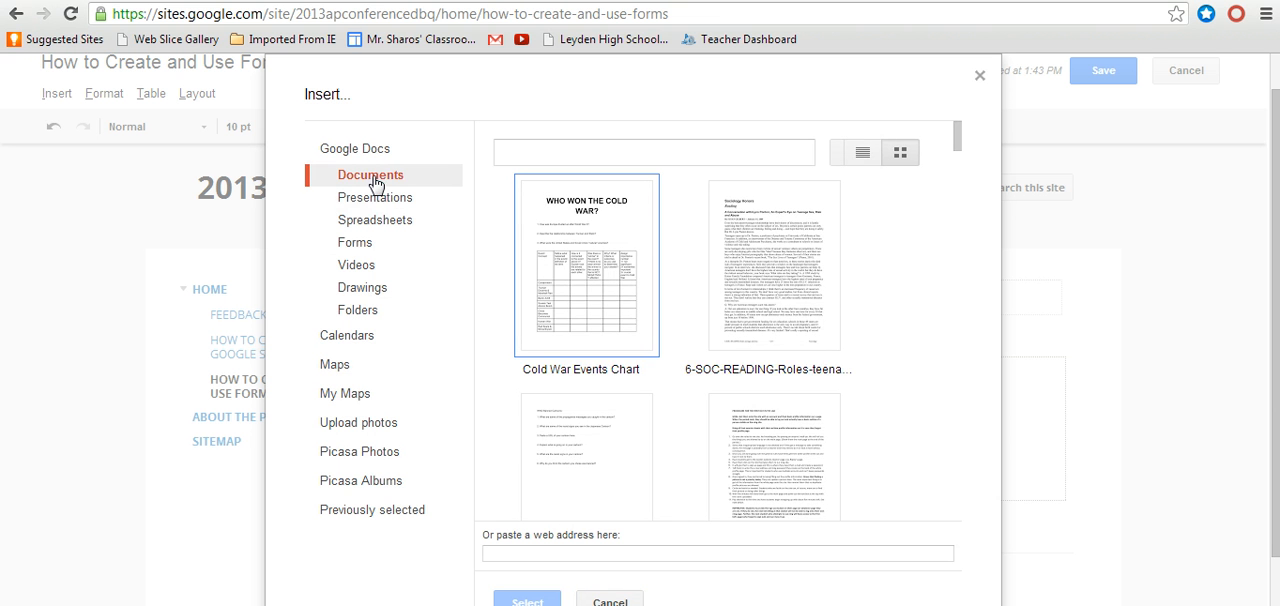
left_click(368, 247)
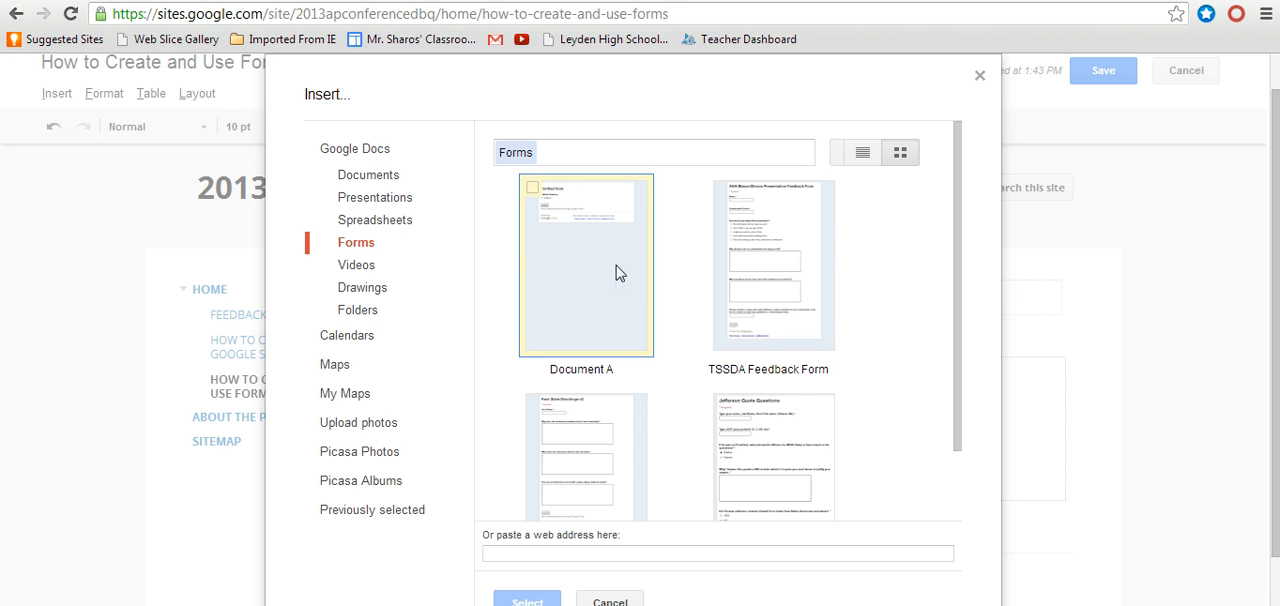
left_click(617, 272)
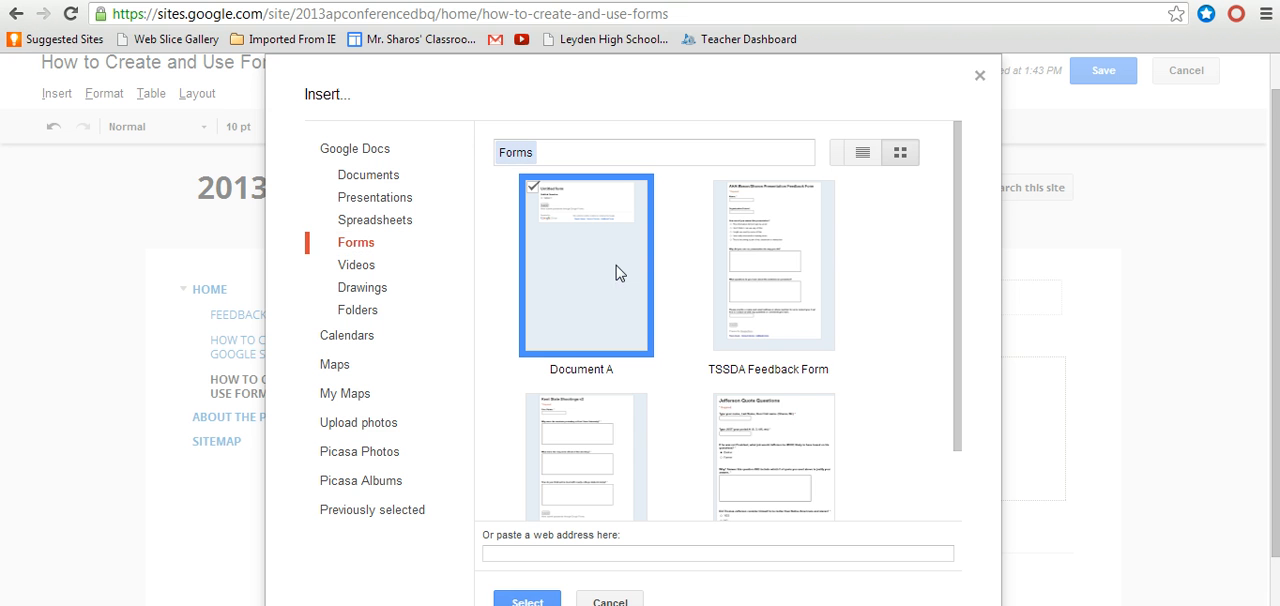
left_click(541, 602)
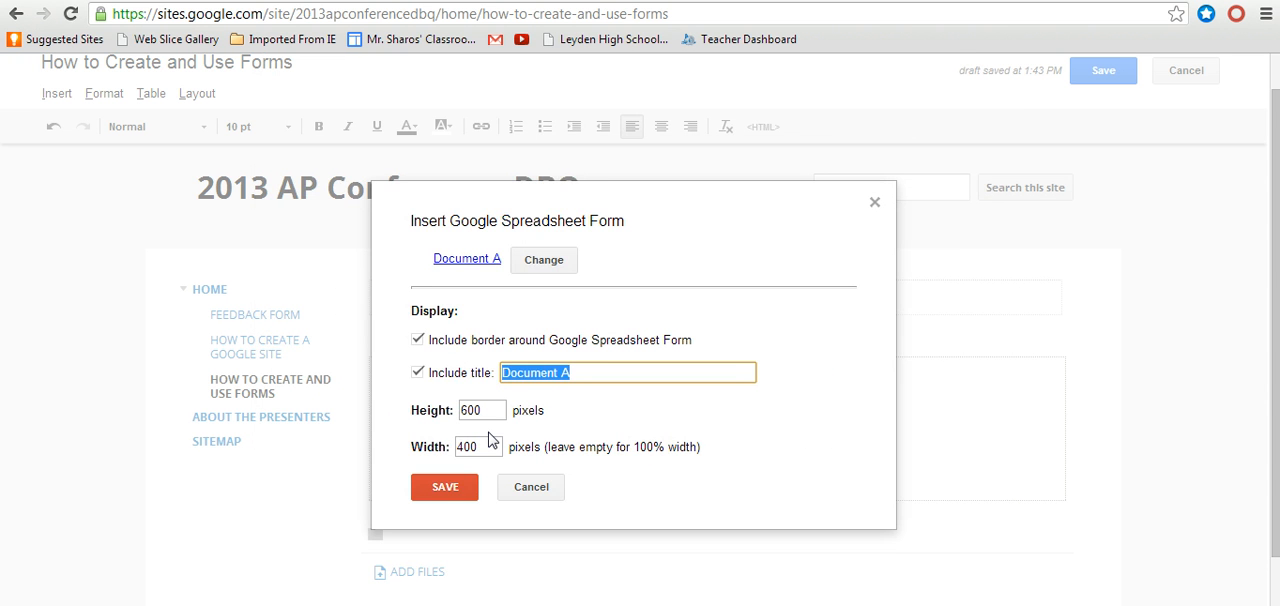
Step: Clear the embedded form's width so it fills 100% of the page, insert it, and save the page
left_click_drag(490, 447, 448, 452)
key("BackSpace")
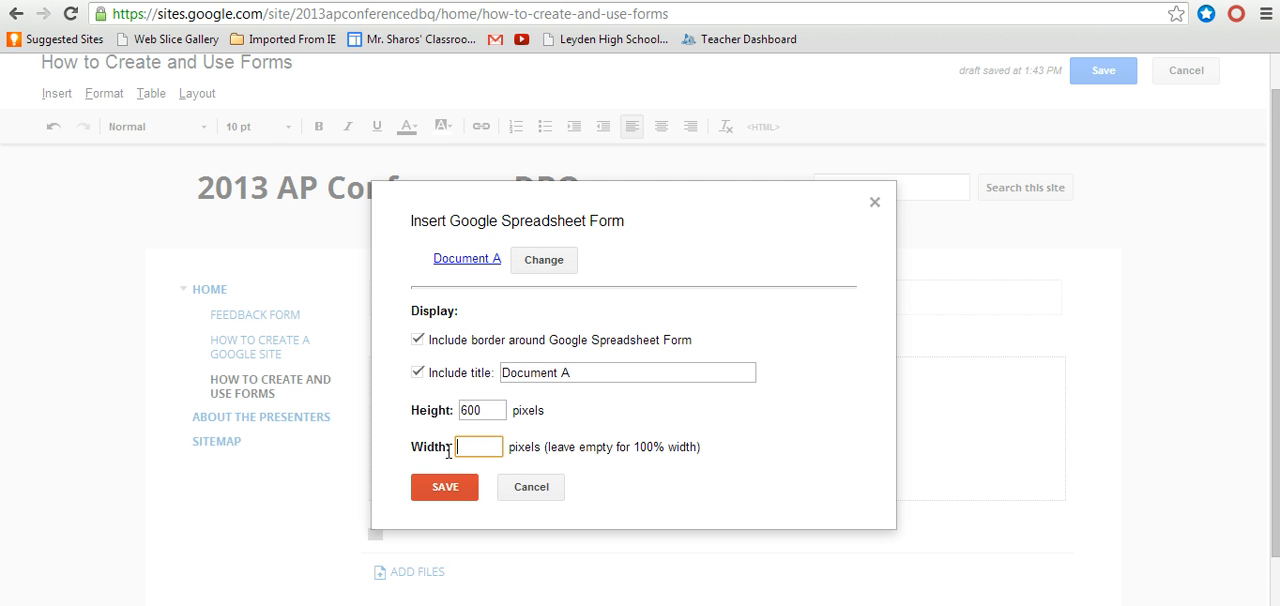
left_click(445, 487)
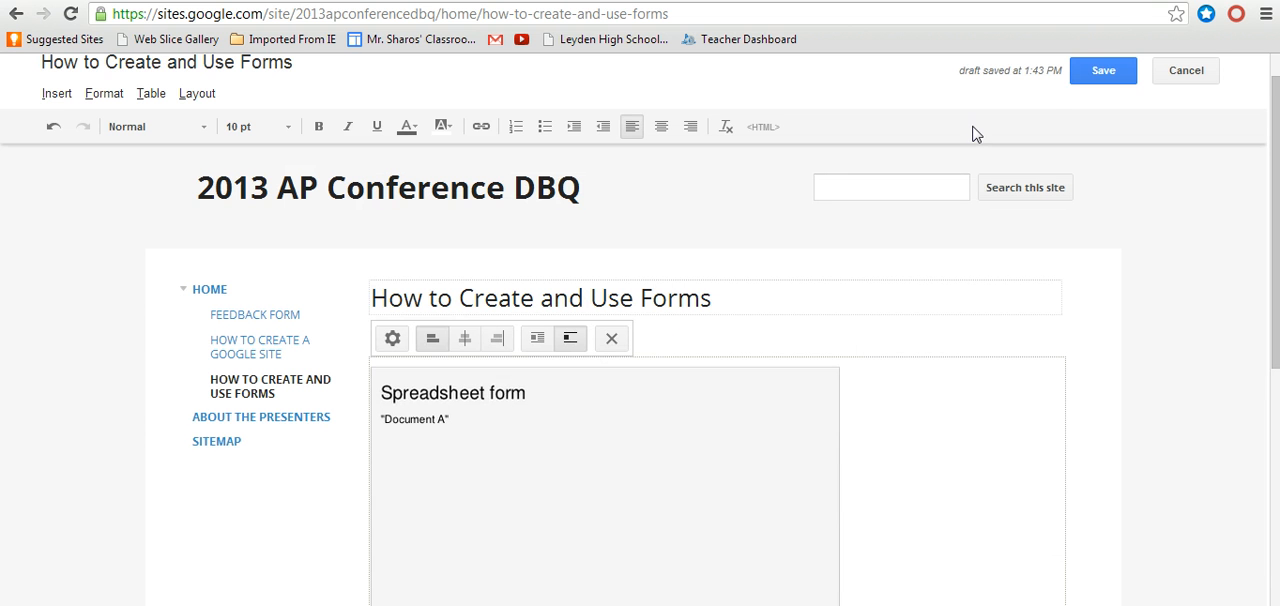
left_click(1102, 76)
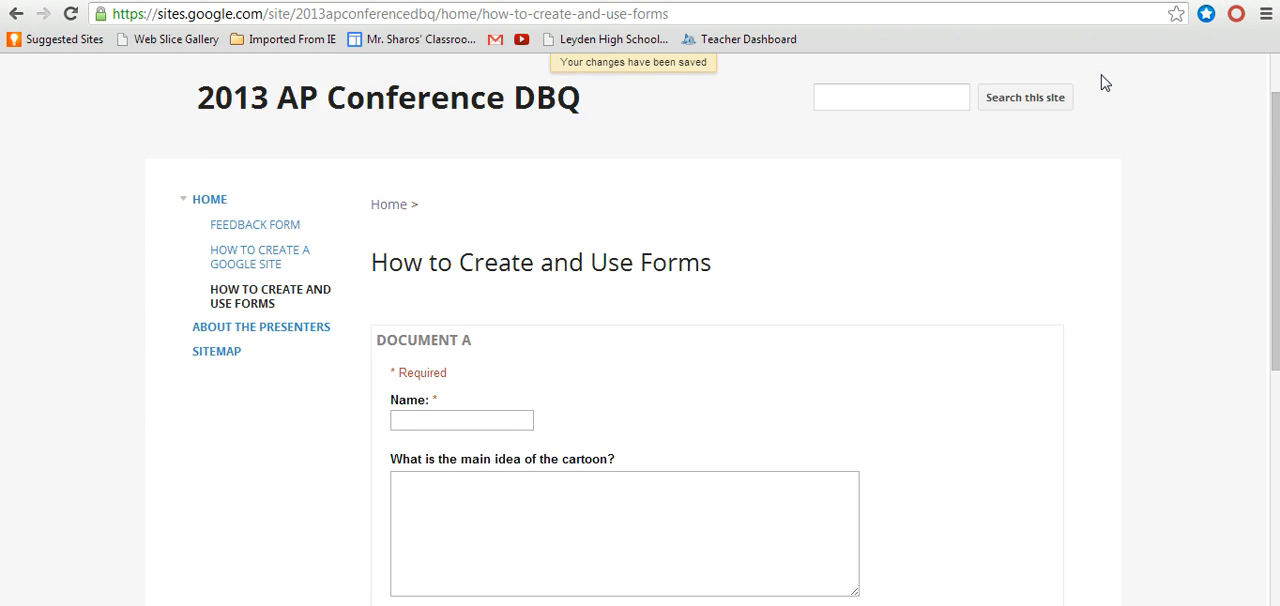
Step: Enter the respondent's full name in the Name field of the embedded Document A form
scroll(1104, 82, "down", 3)
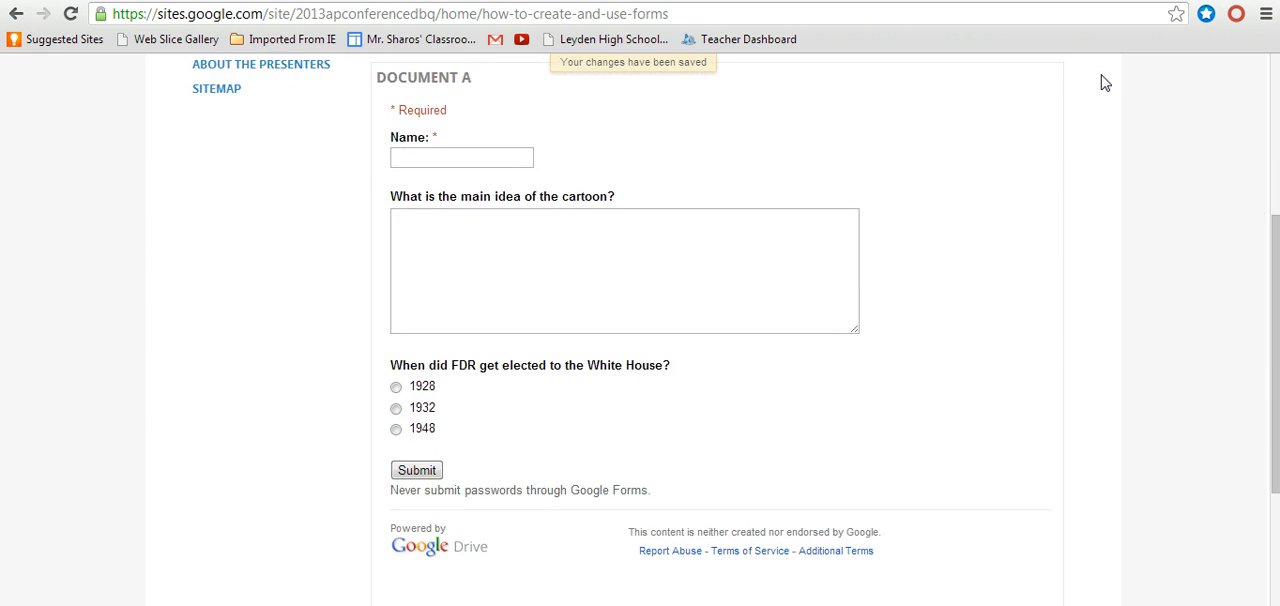
left_click(471, 160)
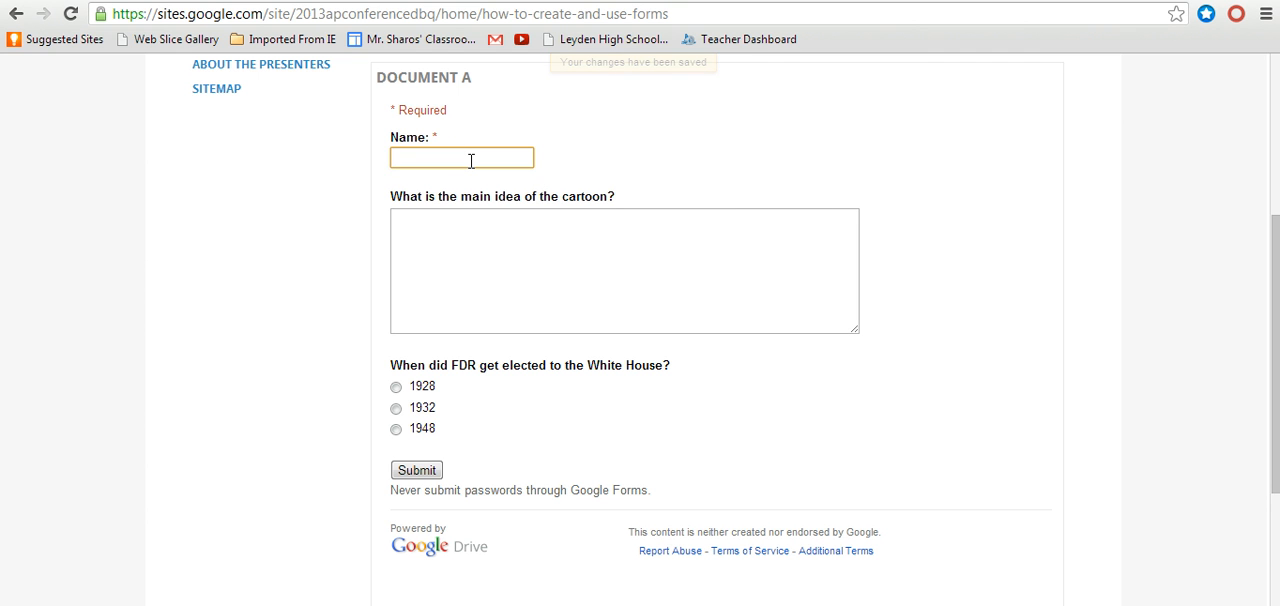
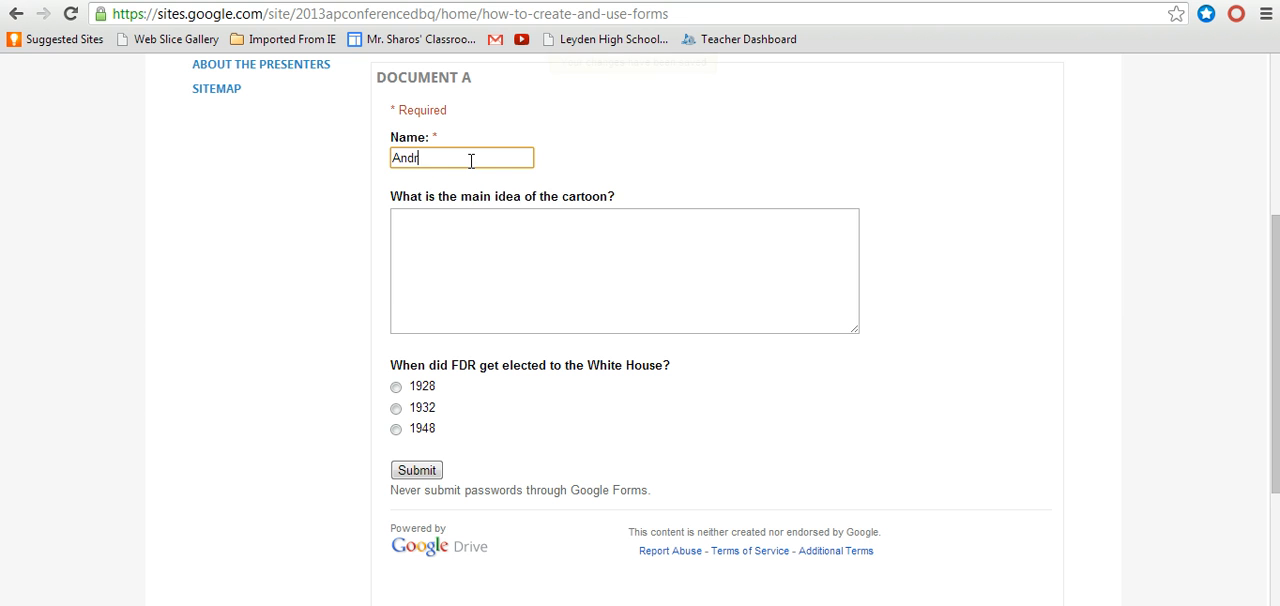
key("Tab")
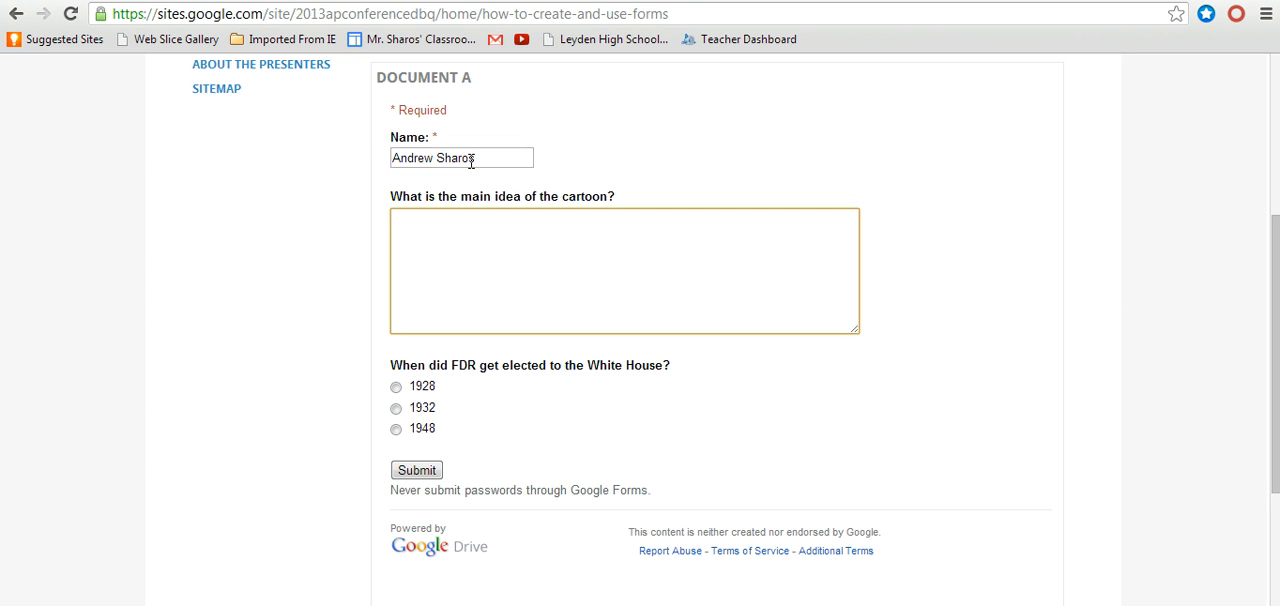
Step: Answer the cartoon question with "FDR was a great President", choose 1932 for FDR's election, and submit the form
type("FDR was a great Pres")
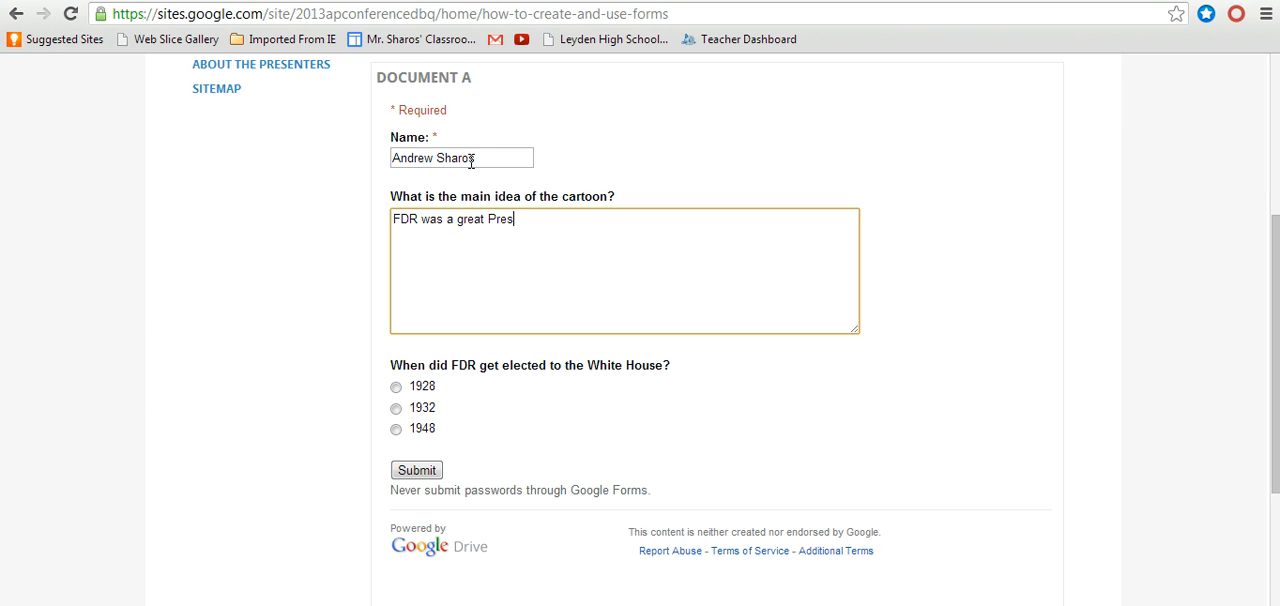
type("ident")
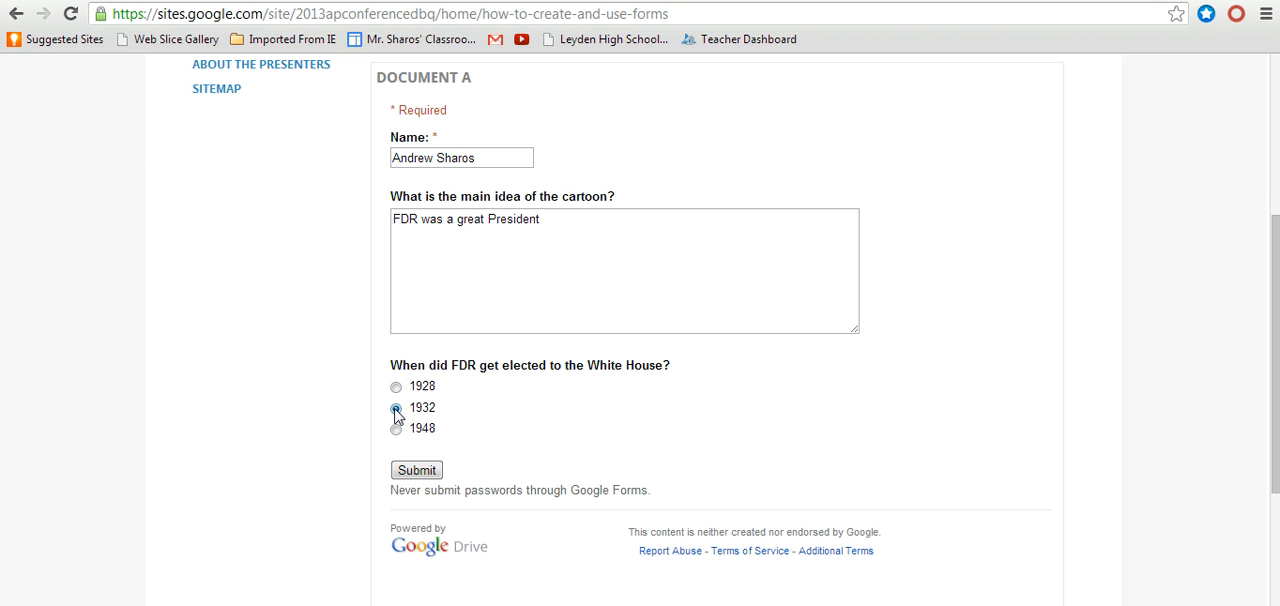
left_click(418, 470)
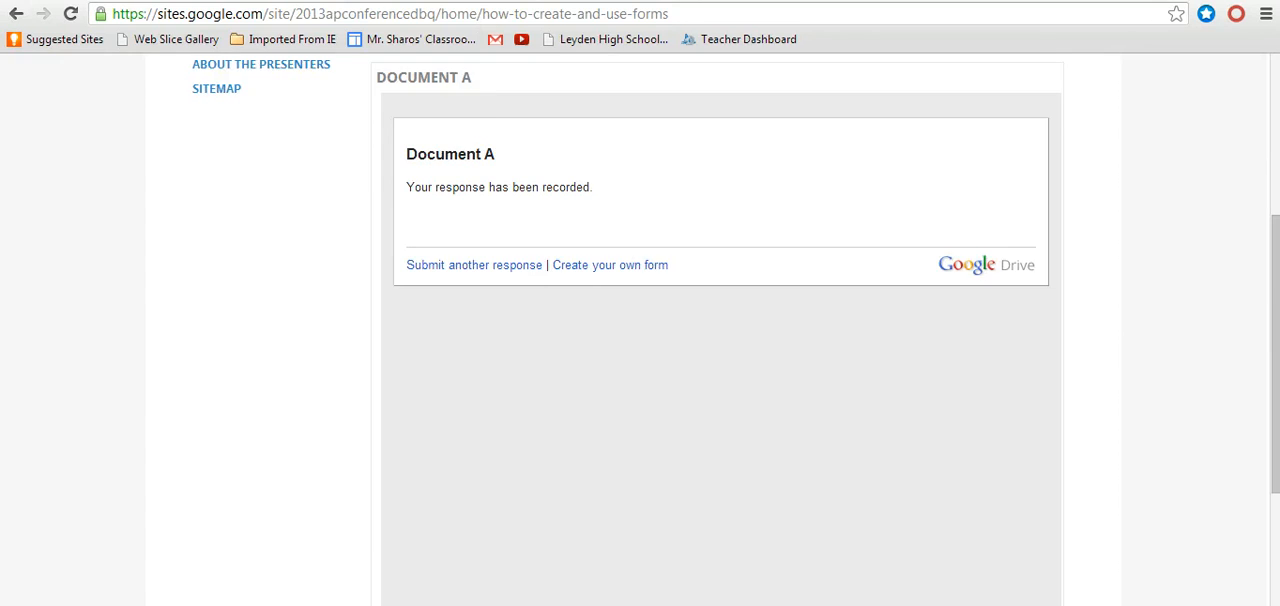
Step: Switch to Google Drive, open the Document A form, and view its summary of responses
left_click(472, 1)
left_click(440, 1)
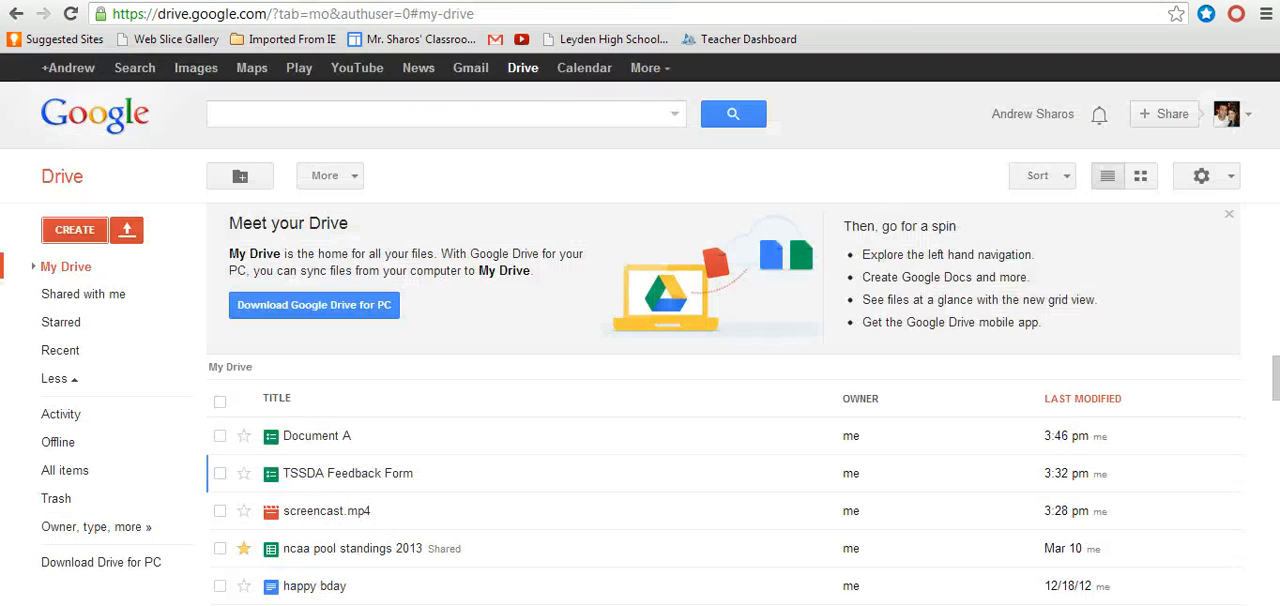
left_click(305, 431)
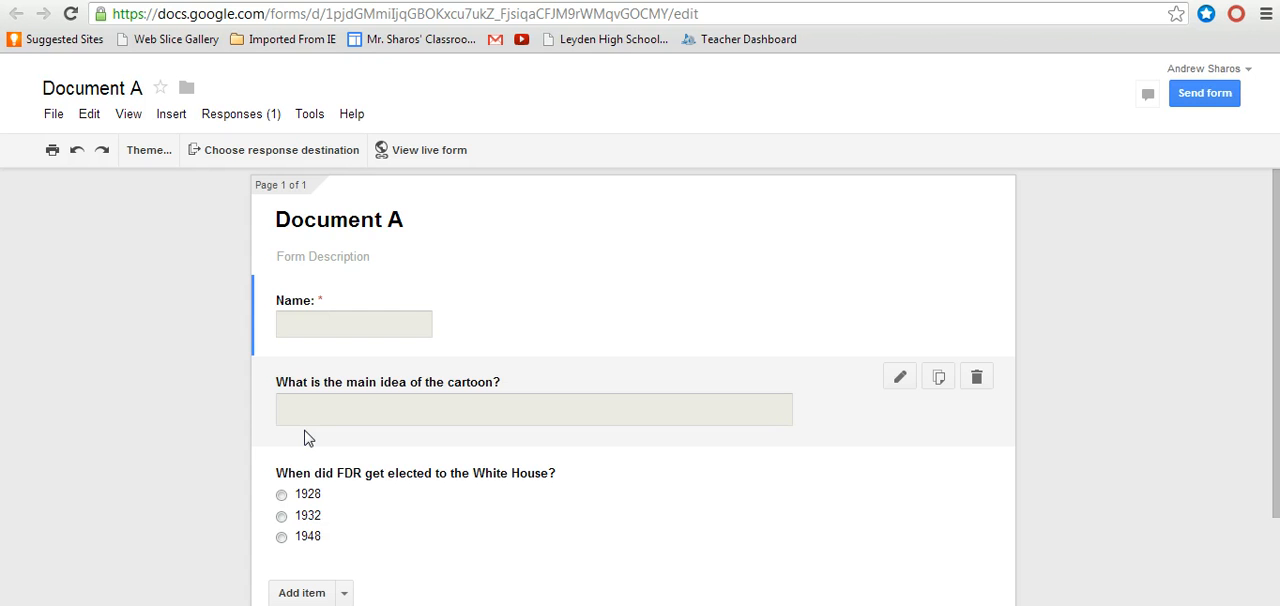
left_click(266, 116)
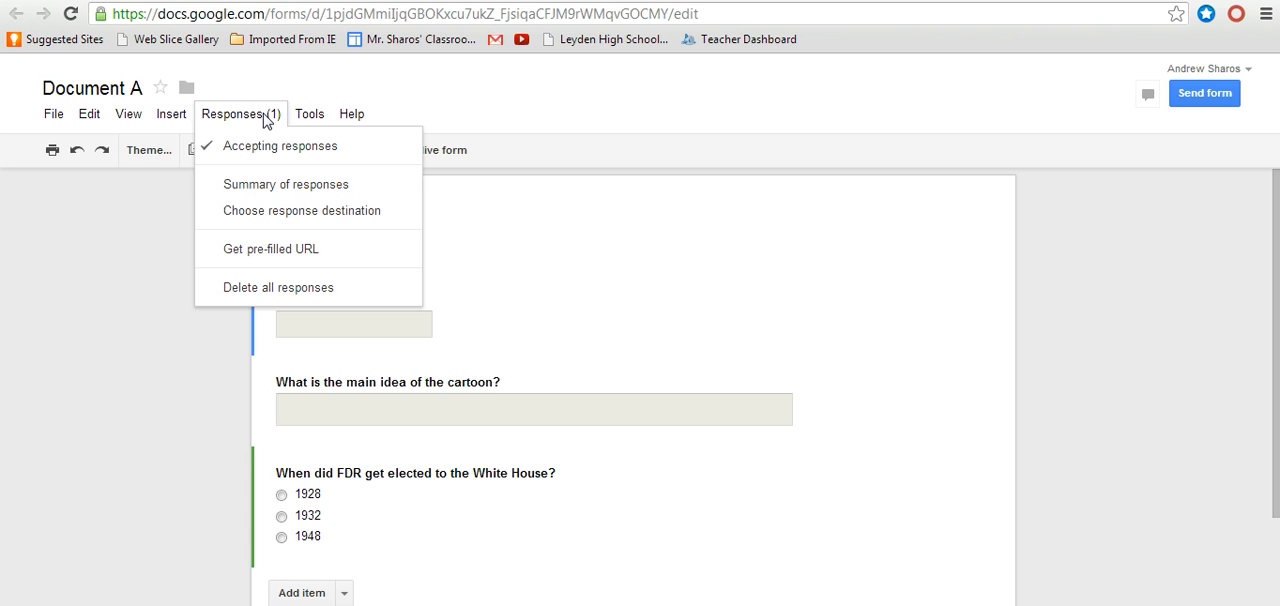
left_click(282, 184)
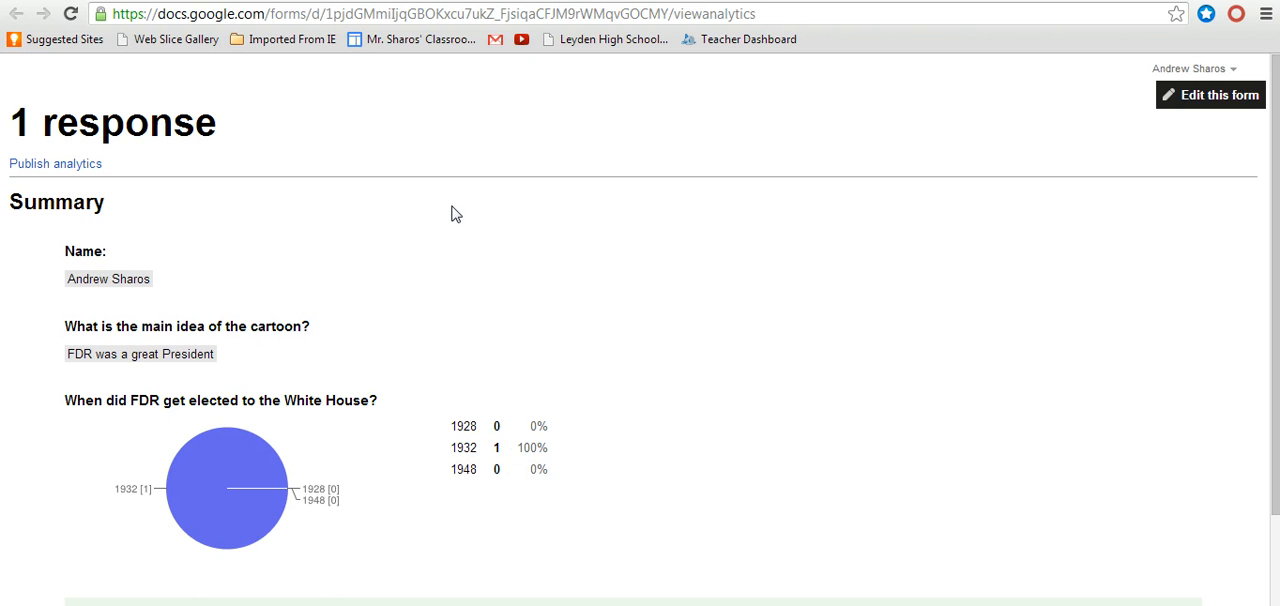
Step: Back in the form editor, create the new spreadsheet "Document A (Responses)" as the response destination and view the responses in it
left_click(407, 1)
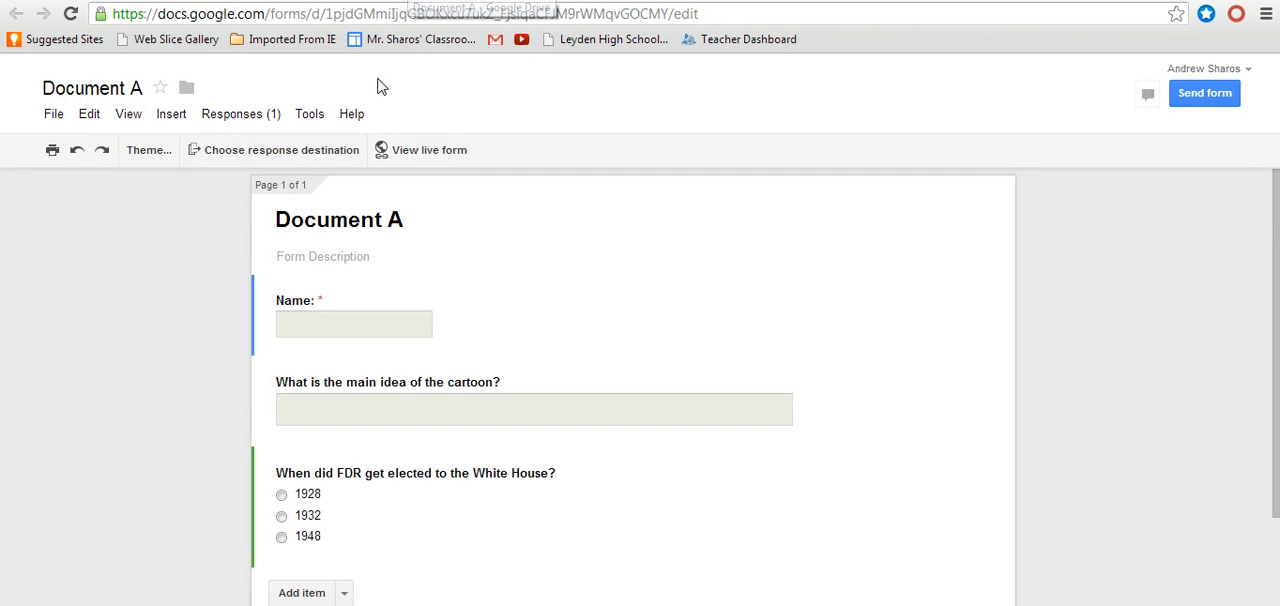
left_click(320, 152)
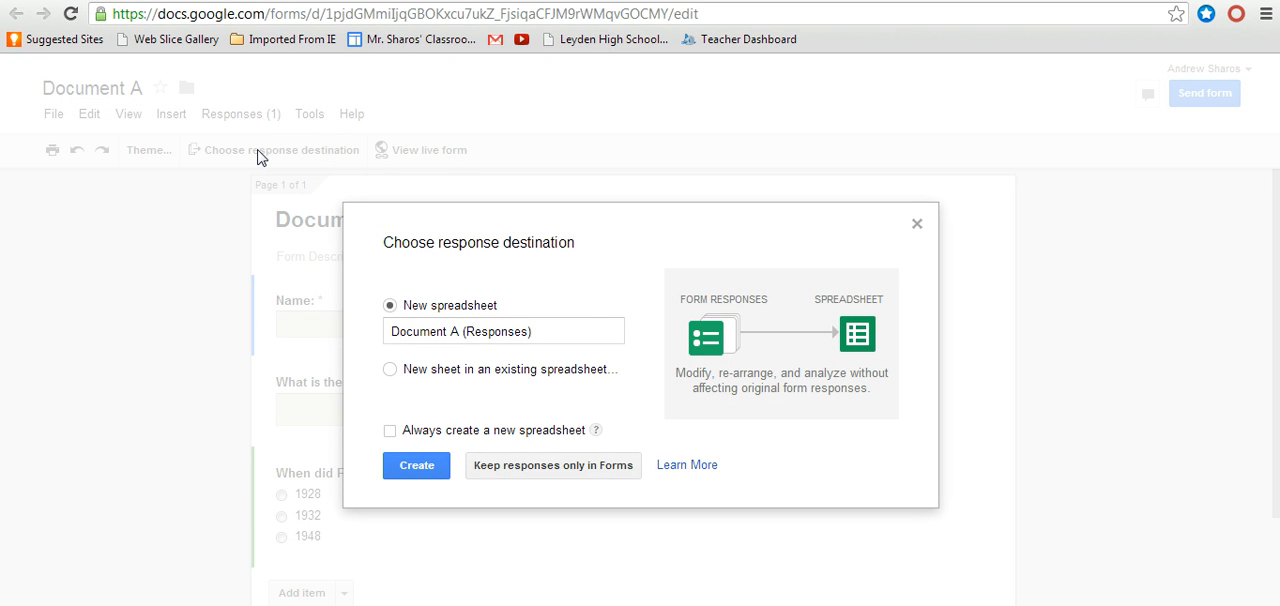
left_click(424, 467)
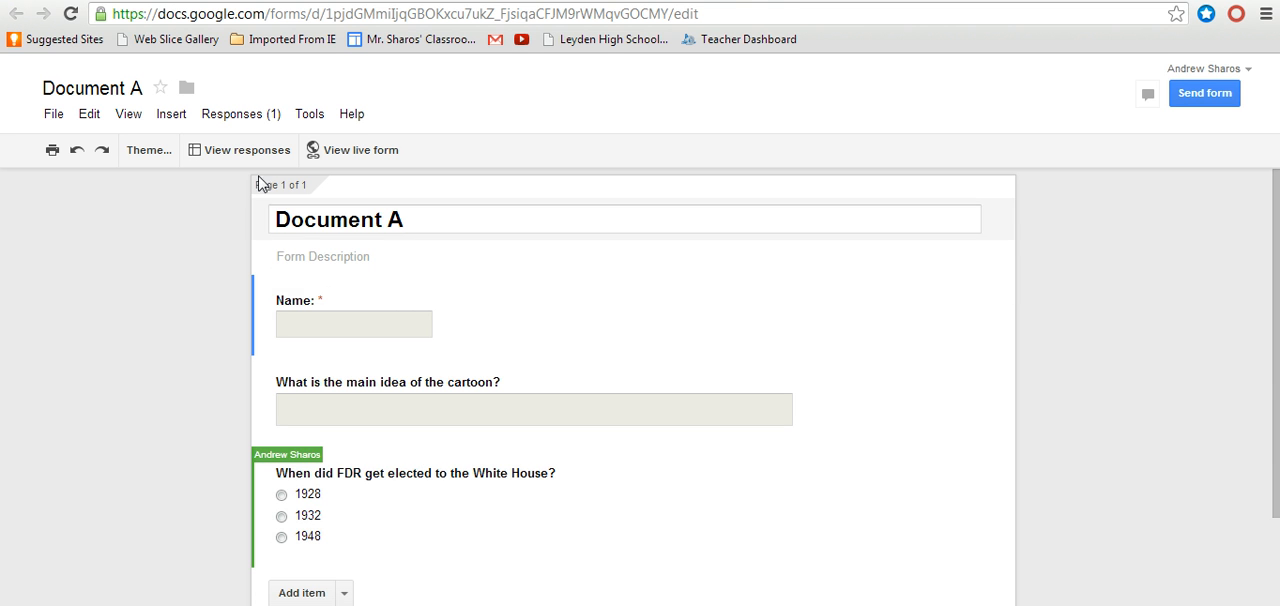
left_click(241, 155)
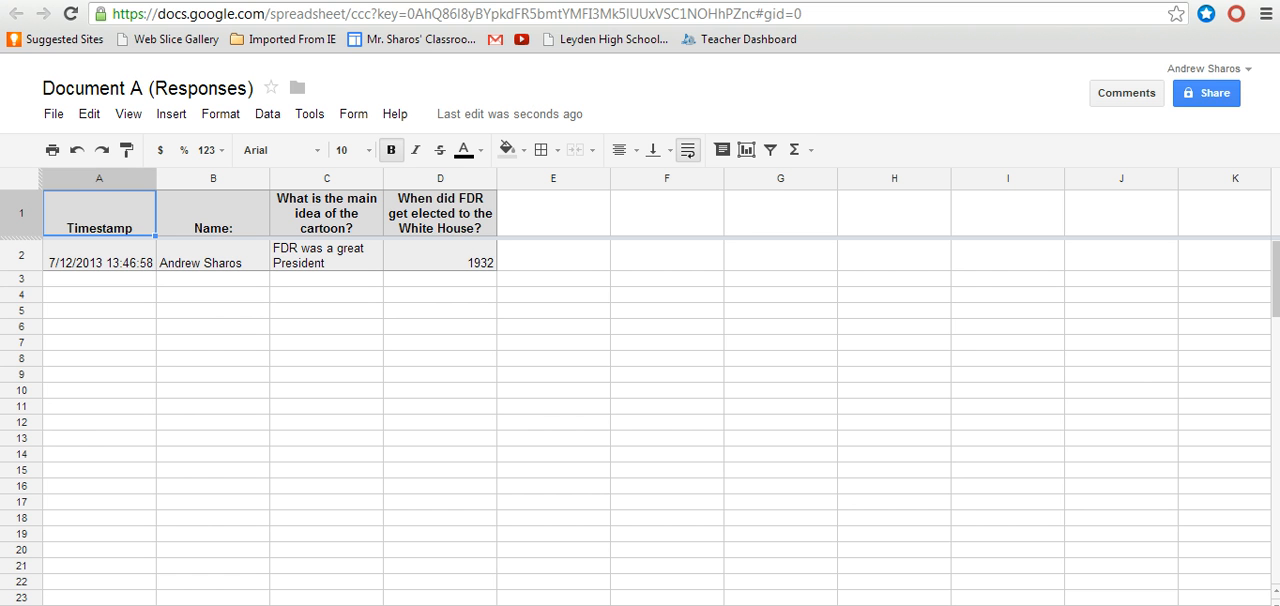
Step: Return to the 2013 AP Conference DBQ site and open its Feedback Form page
key("ctrl+shift+Tab")
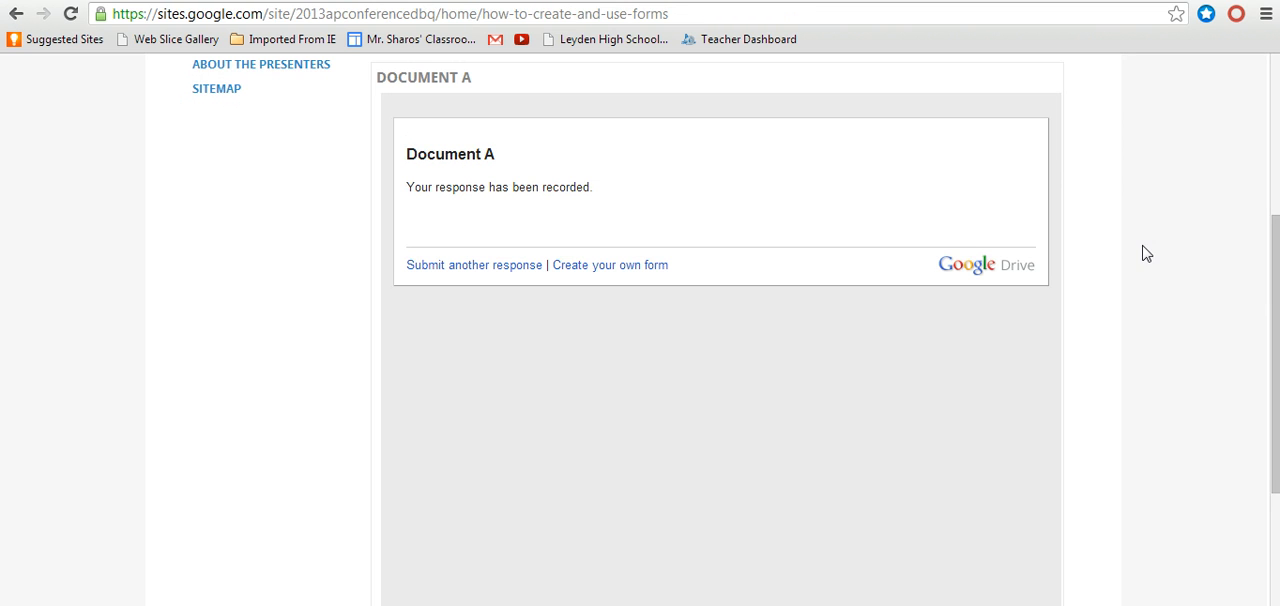
left_click_drag(1276, 295, 1268, 170)
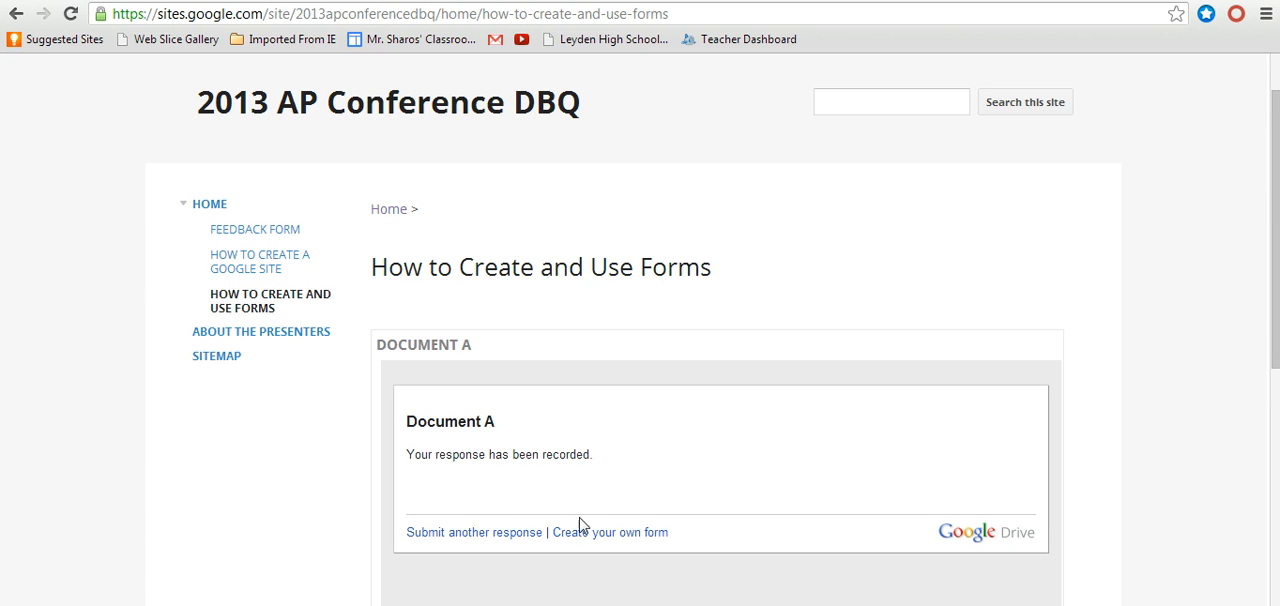
left_click(242, 236)
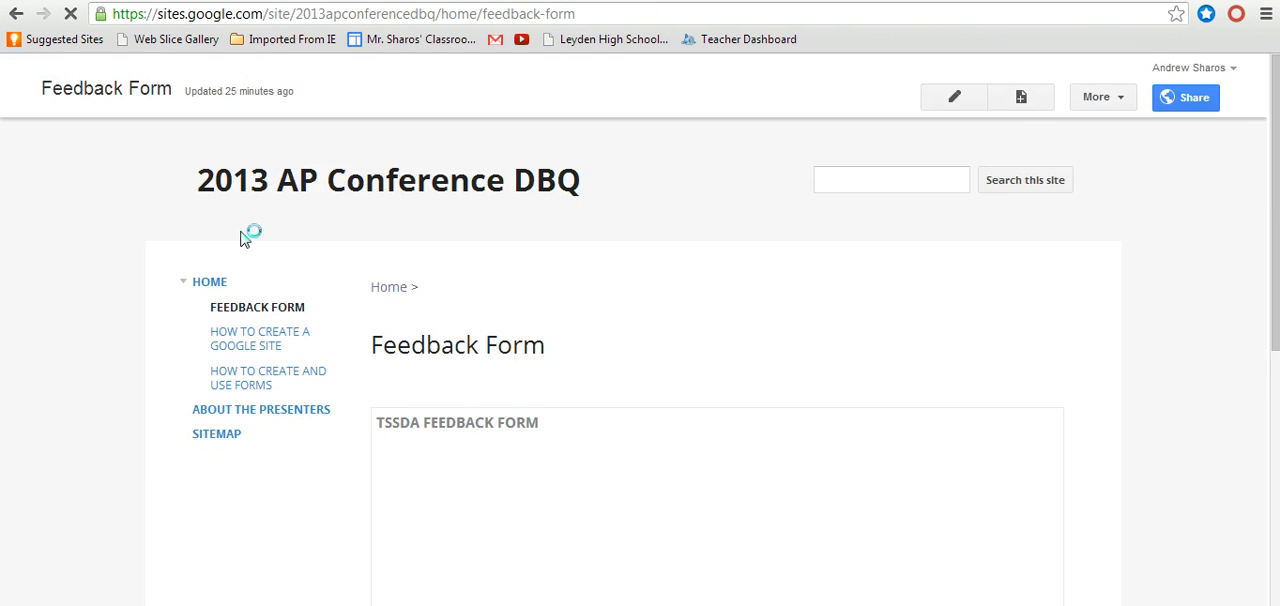